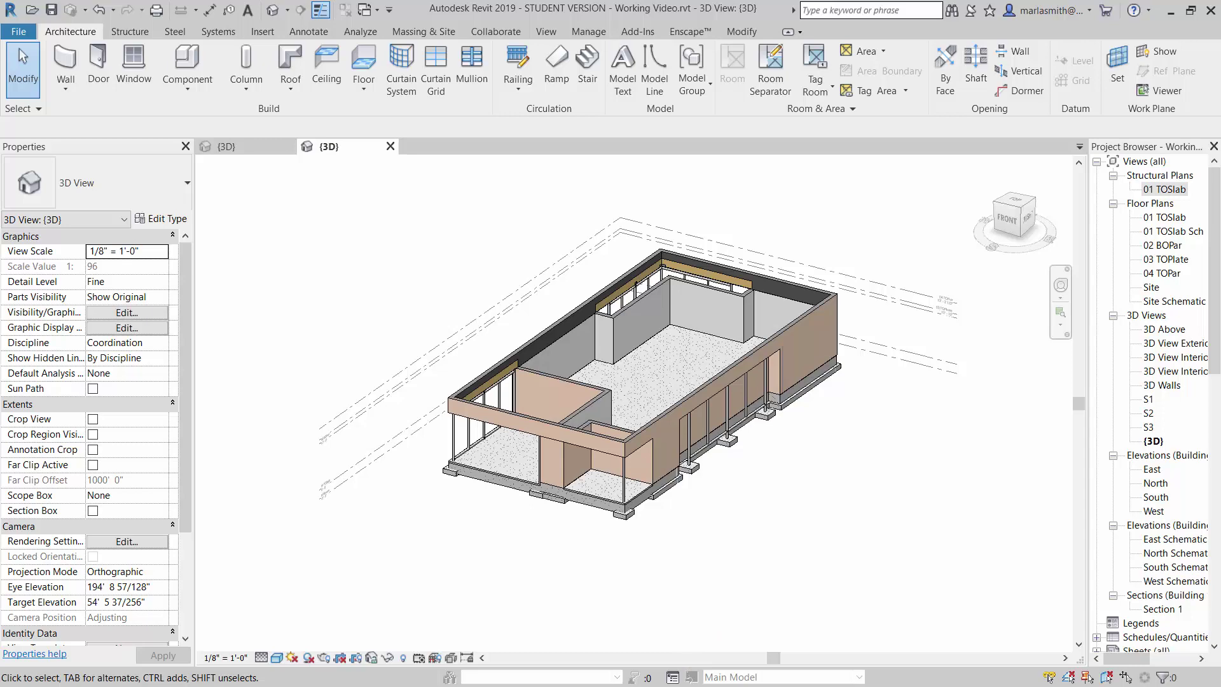
Switch to the home design plans PDF in Acrobat and examine the roof and parapet construction in Wall Section 7 and Building Section 5
{"action": "key", "text": "alt+Tab"}
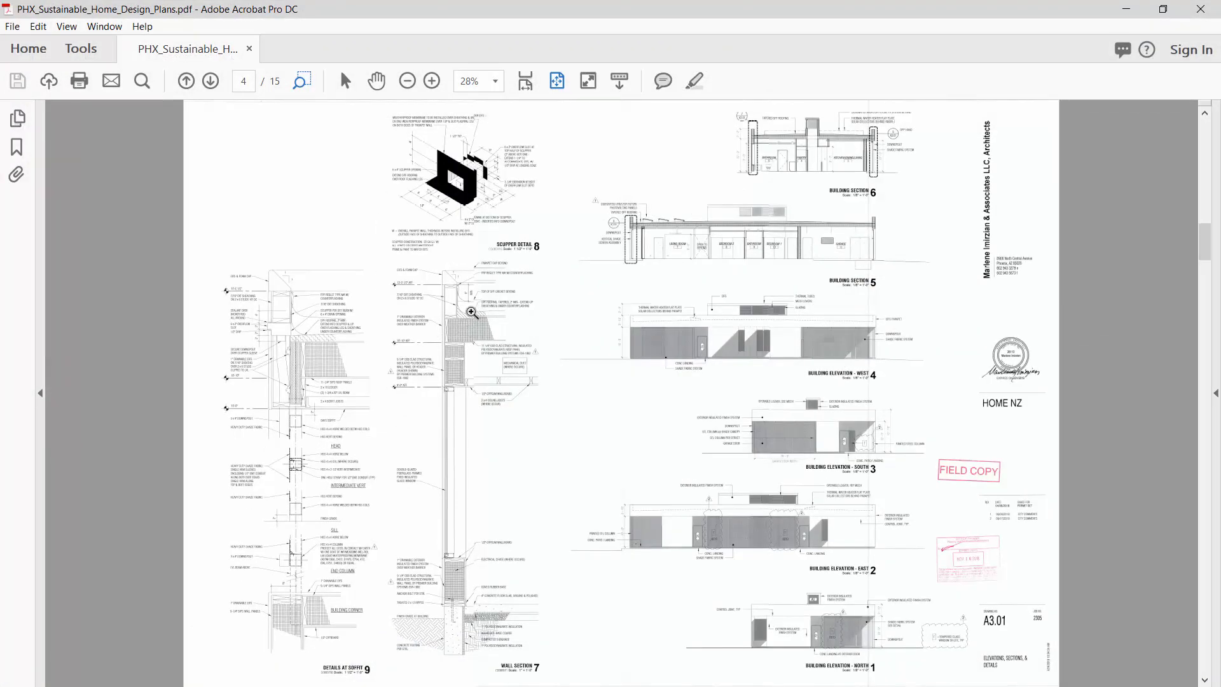
{"action": "left_click_drag", "start_coordinate": [400, 259], "coordinate": [559, 415]}
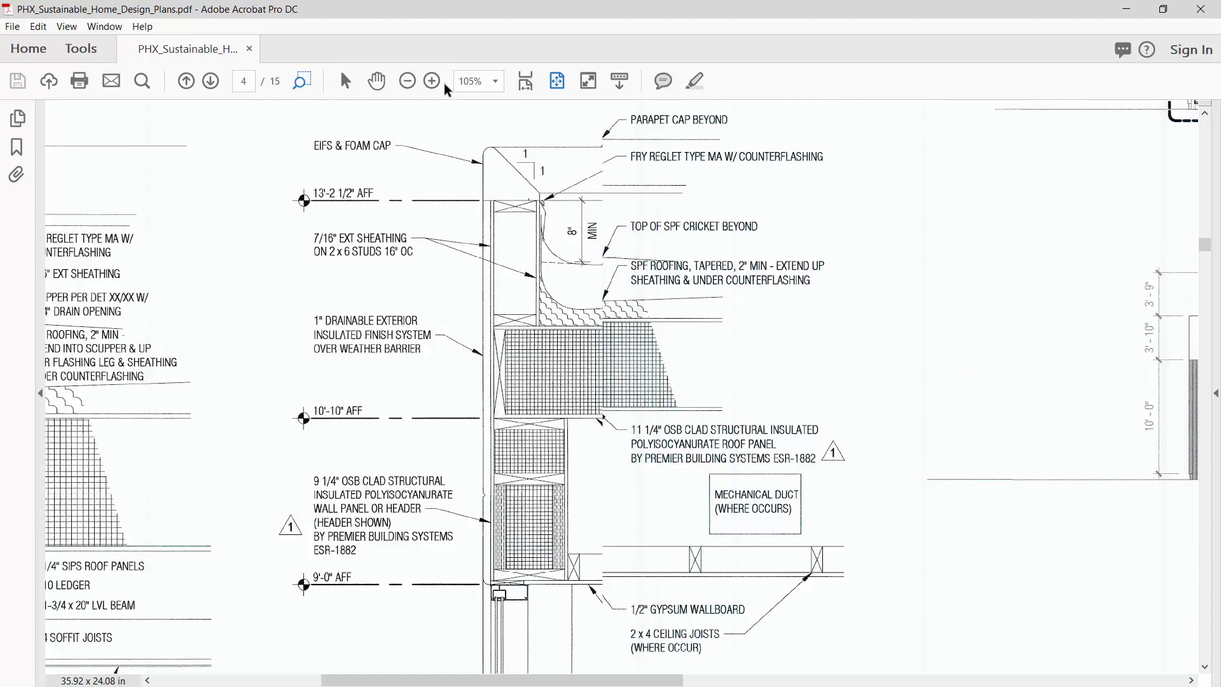
{"action": "left_click", "coordinate": [561, 84]}
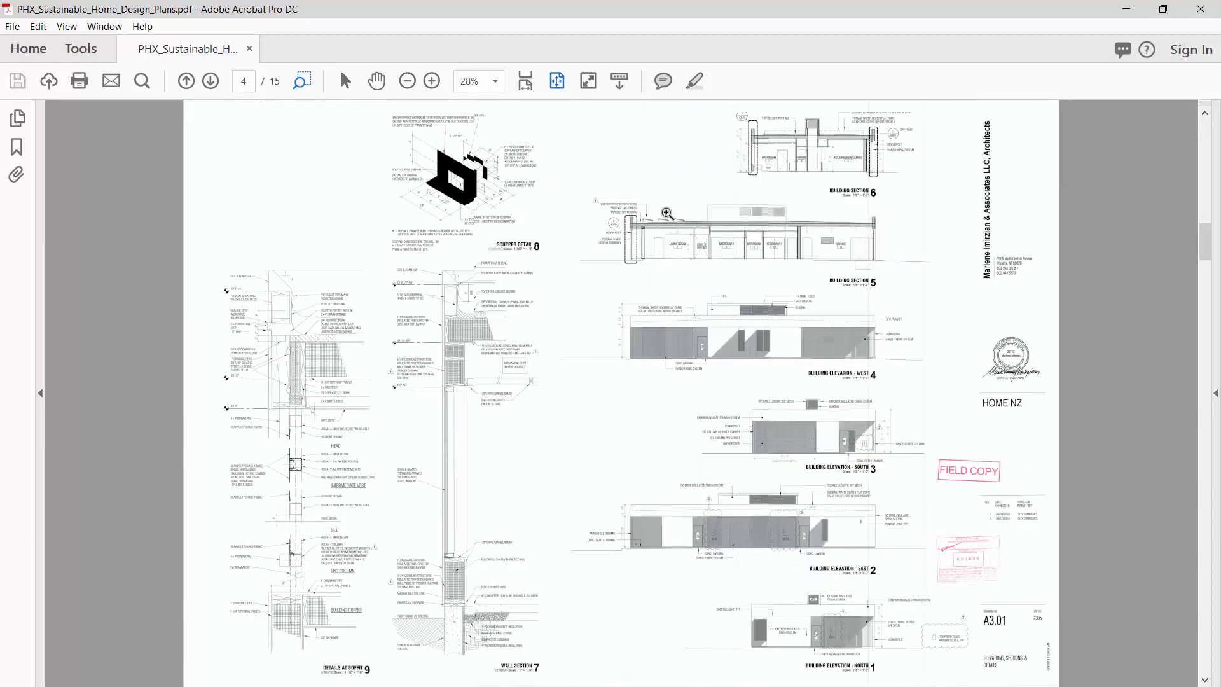
{"action": "left_click_drag", "start_coordinate": [606, 201], "coordinate": [890, 284]}
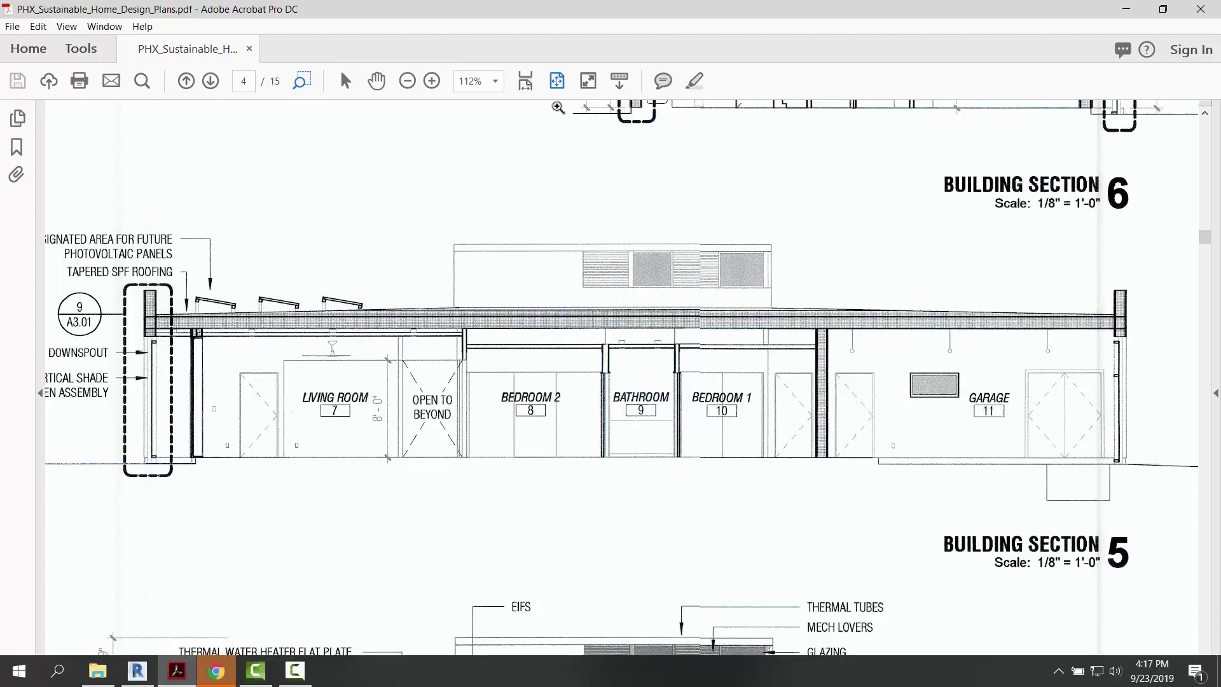
{"action": "left_click", "coordinate": [557, 81]}
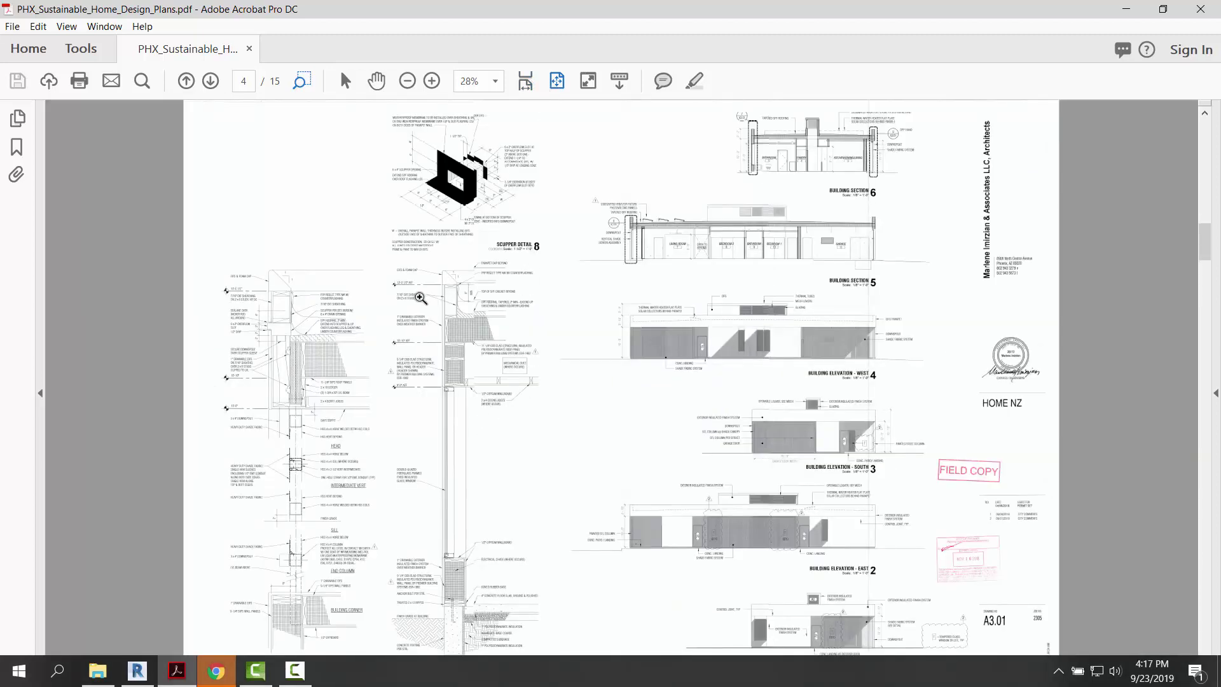
{"action": "left_click_drag", "start_coordinate": [386, 279], "coordinate": [571, 366]}
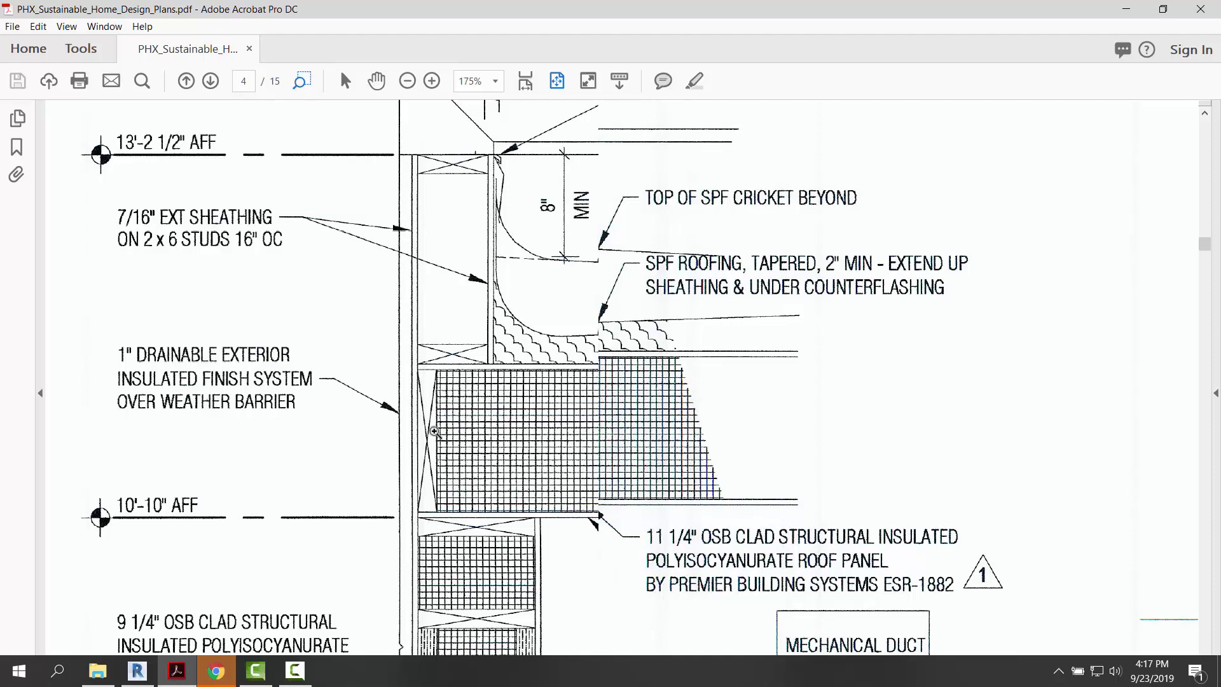
{"action": "scroll", "coordinate": [414, 480], "scroll_direction": "down", "scroll_amount": 5}
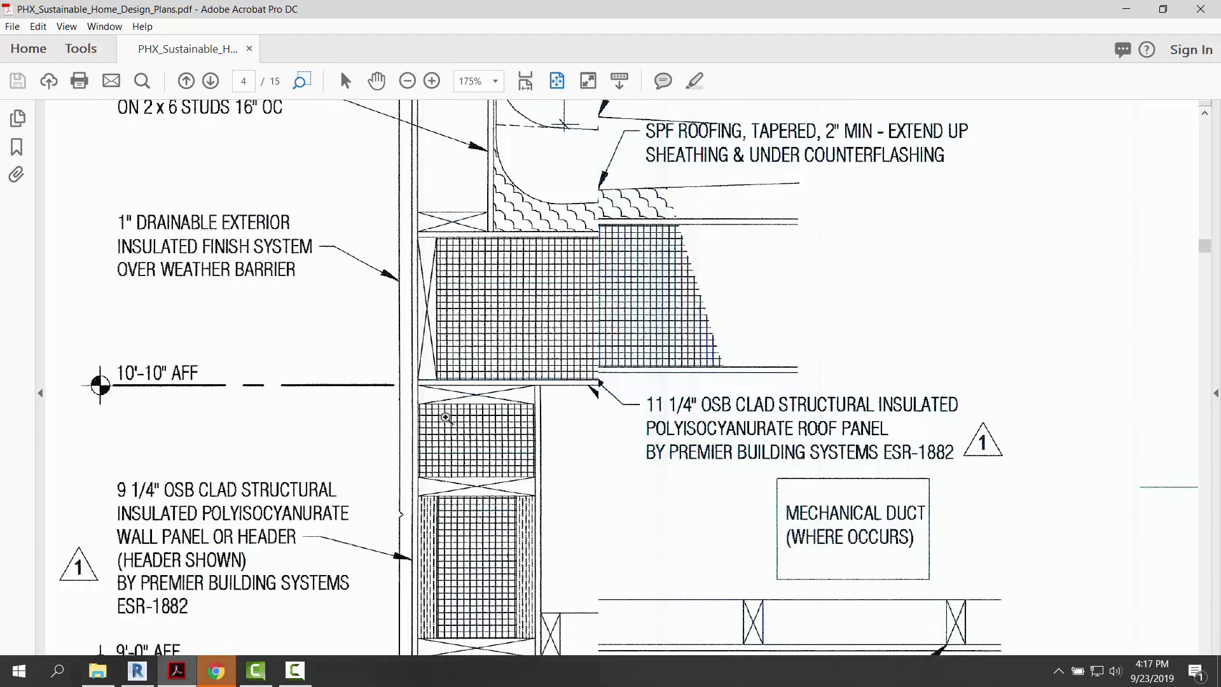
{"action": "scroll", "coordinate": [450, 414], "scroll_direction": "down", "scroll_amount": 2}
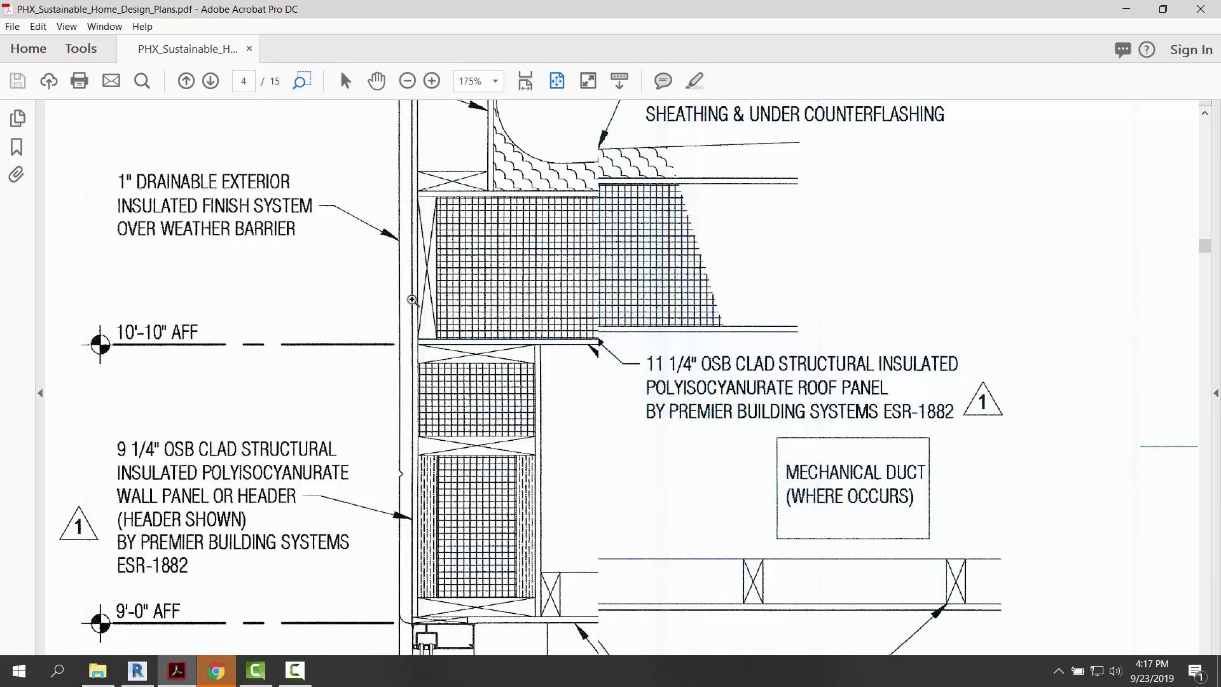
{"action": "left_click", "coordinate": [557, 81]}
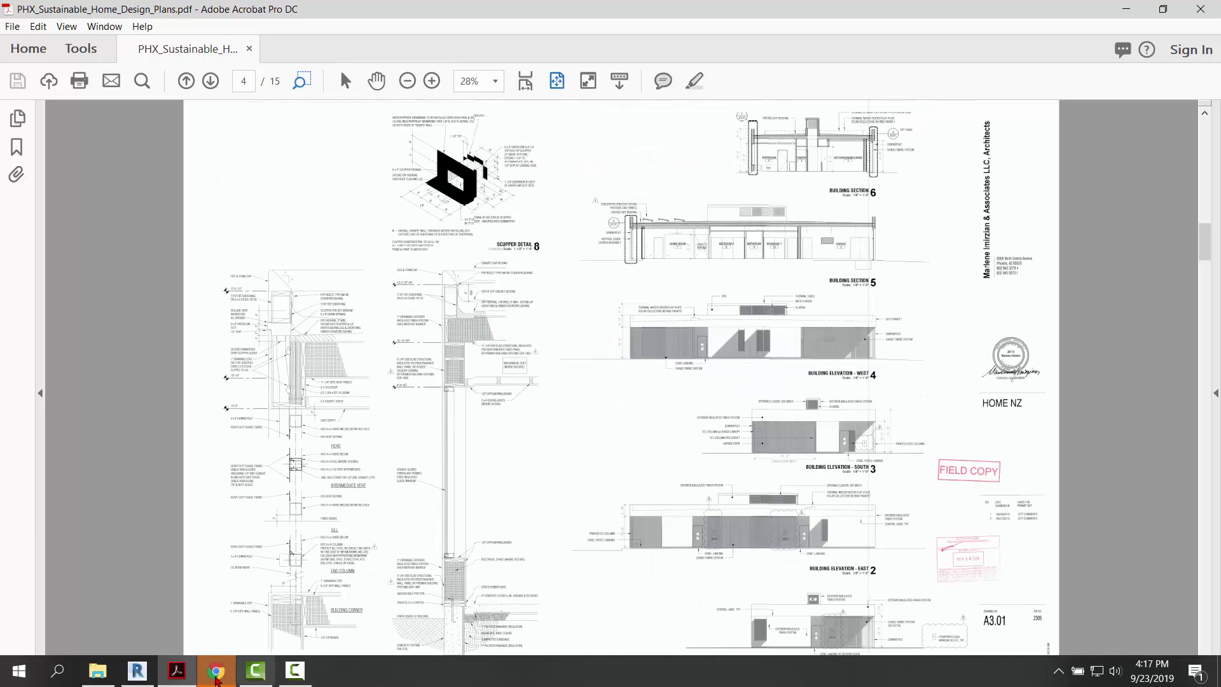
Switch back to Revit and open the 04 TOPar floor plan at the building's upper part
{"action": "left_click", "coordinate": [136, 671]}
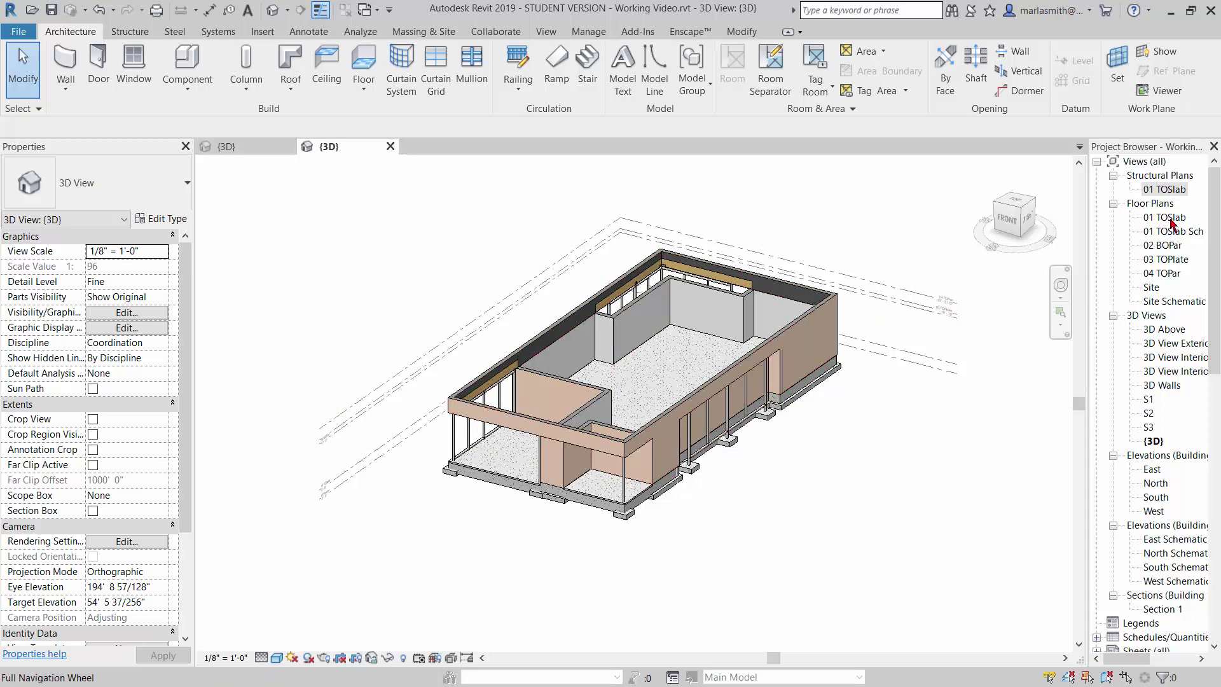
{"action": "double_click", "coordinate": [1165, 273]}
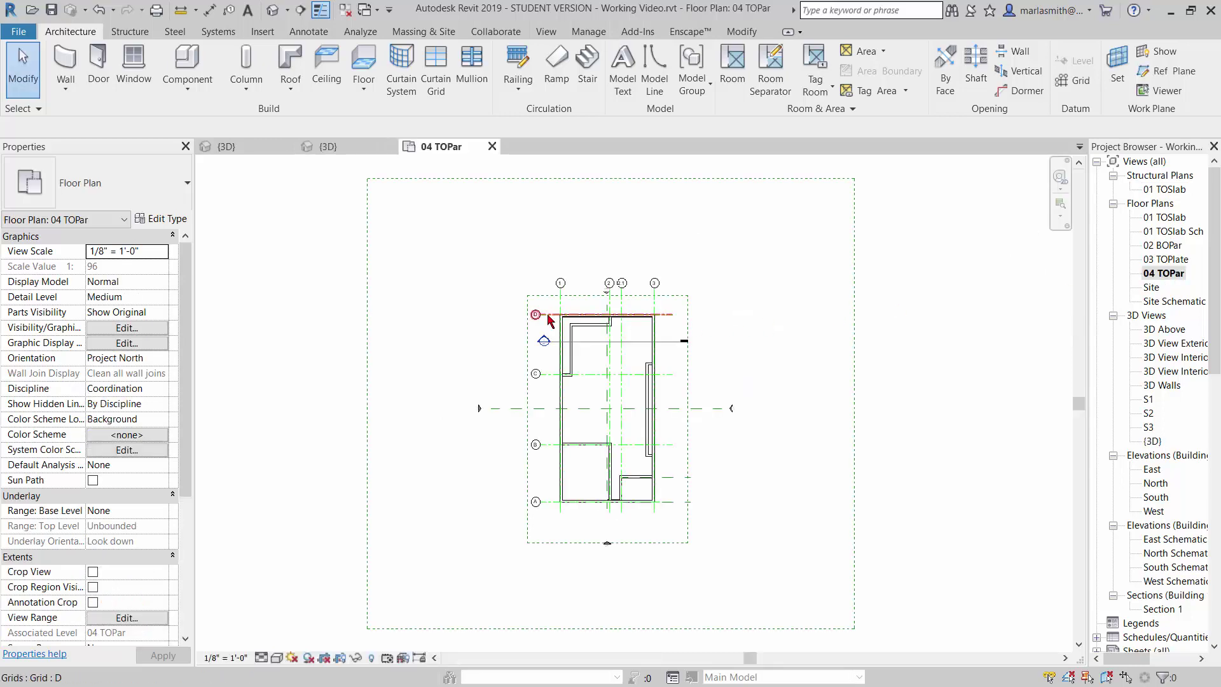
{"action": "scroll", "coordinate": [548, 320], "scroll_direction": "up", "scroll_amount": 10}
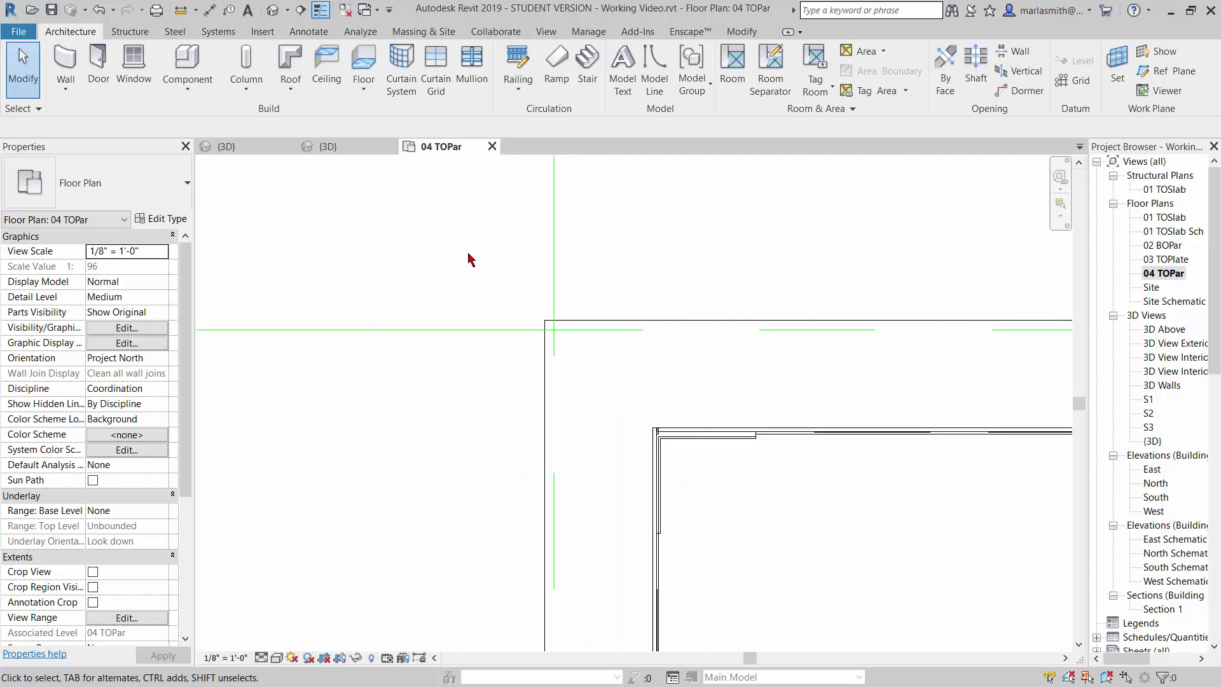
{"action": "scroll", "coordinate": [469, 258], "scroll_direction": "down", "scroll_amount": 5}
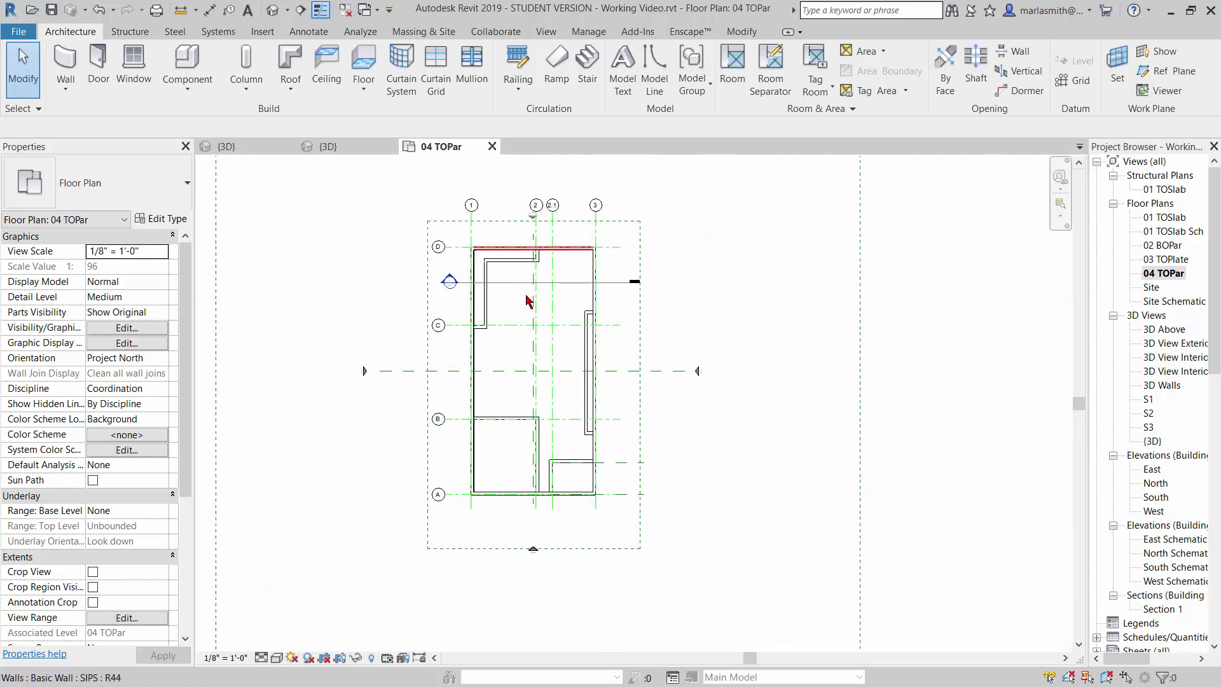
{"action": "scroll", "coordinate": [528, 298], "scroll_direction": "up", "scroll_amount": 2}
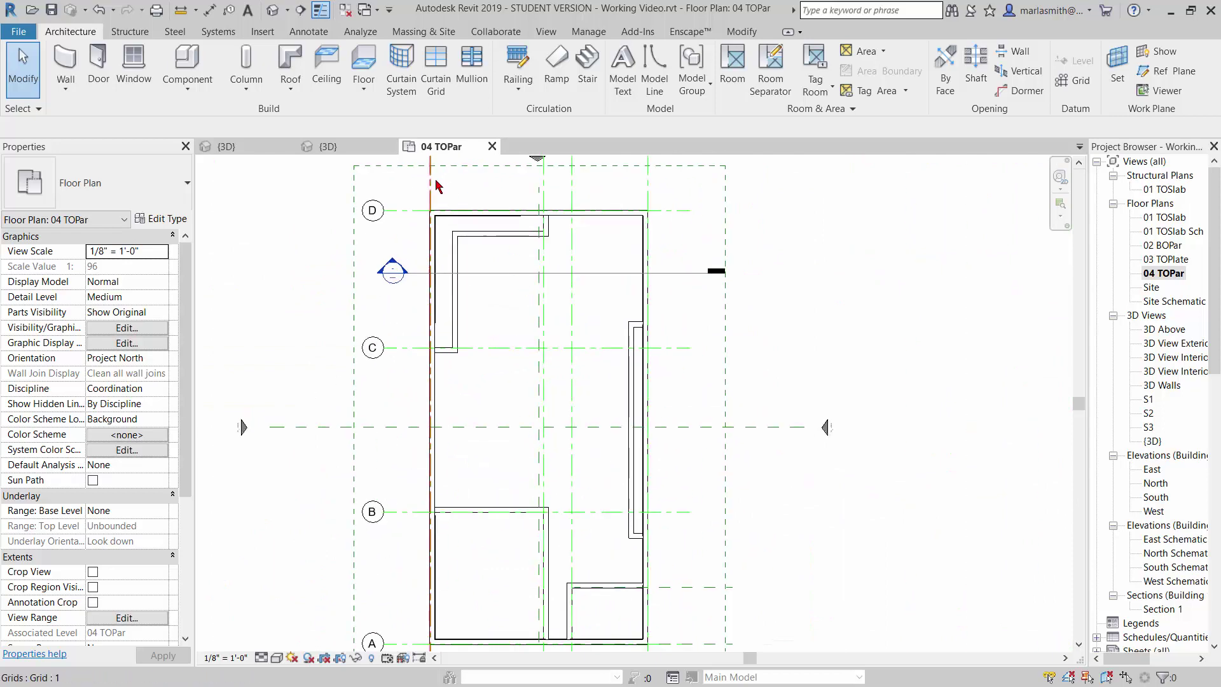
{"action": "scroll", "coordinate": [437, 186], "scroll_direction": "up", "scroll_amount": 1}
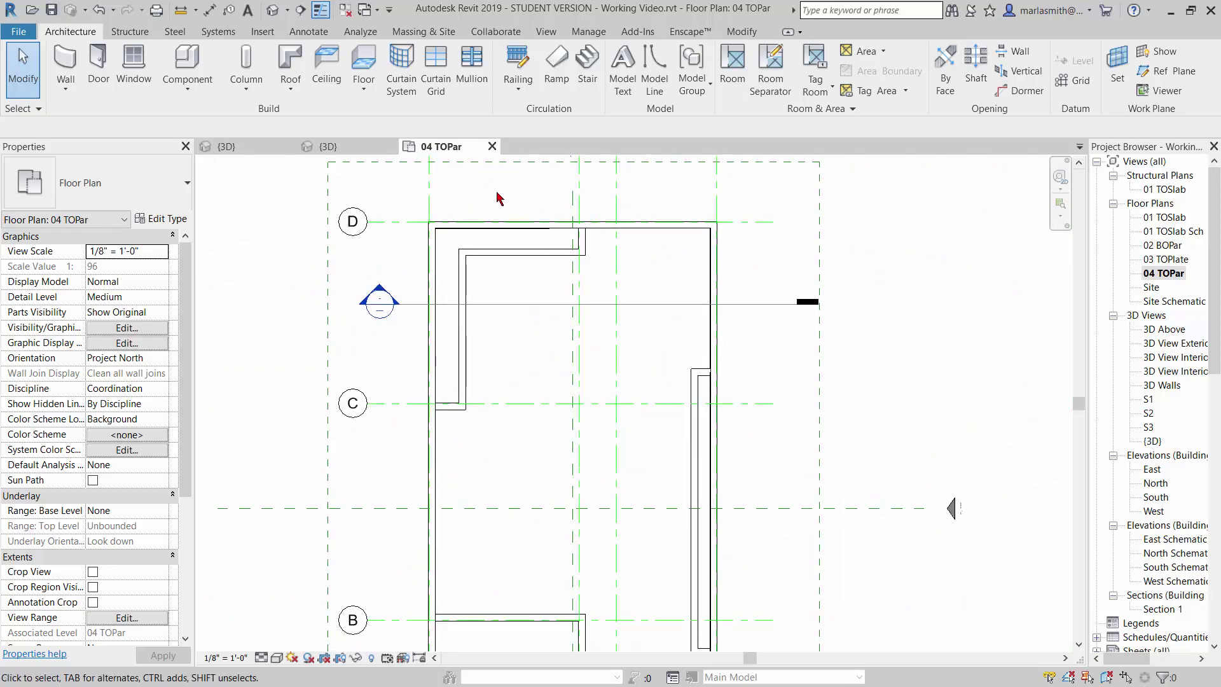
Start a roof by footprint and duplicate the 0 Generic - 12" White roof type as SIPS
{"action": "left_click", "coordinate": [290, 61]}
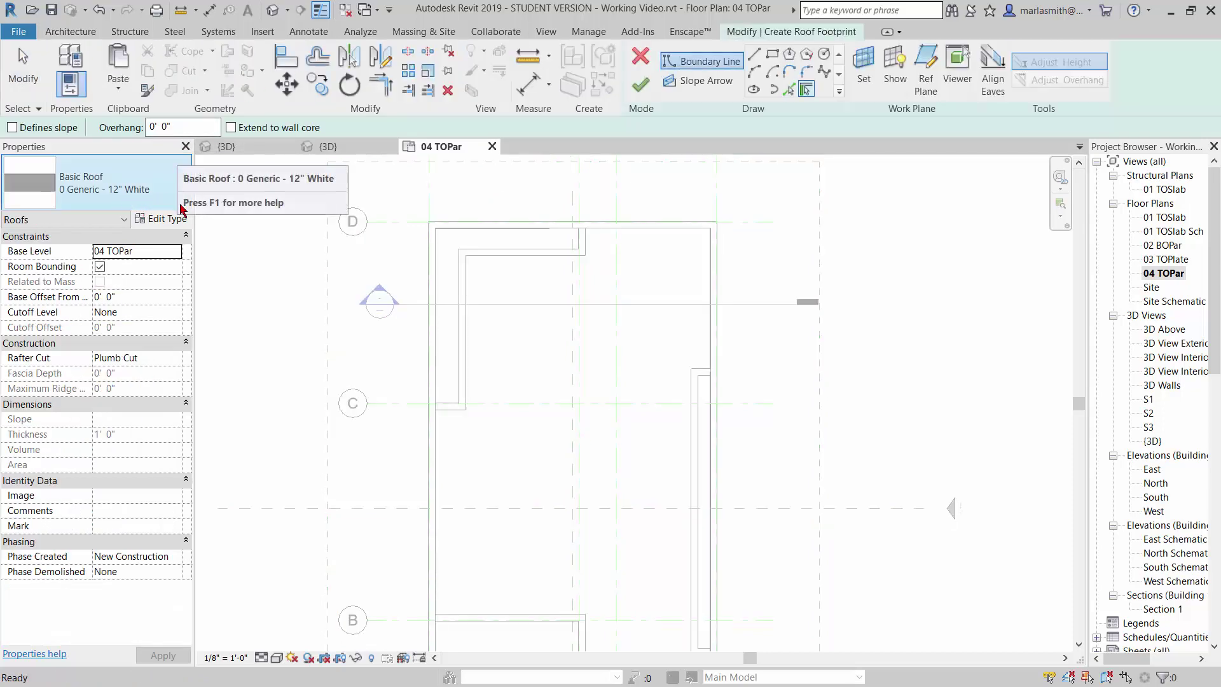
{"action": "left_click", "coordinate": [164, 200]}
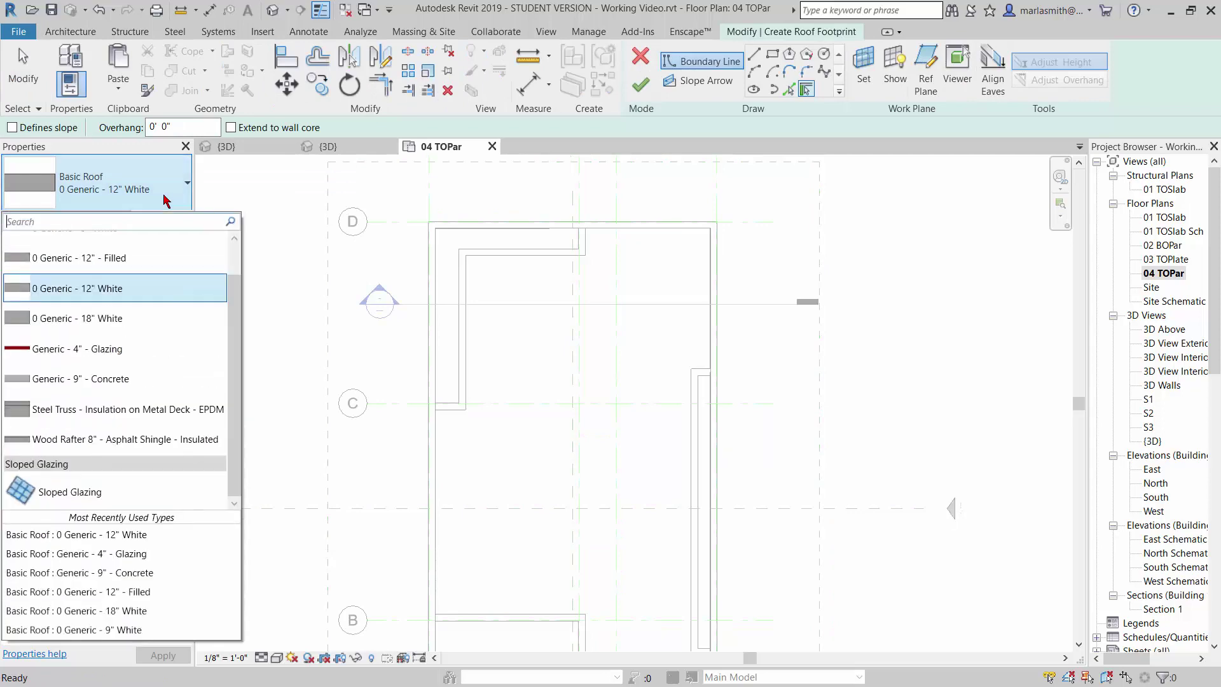
{"action": "left_click", "coordinate": [145, 289]}
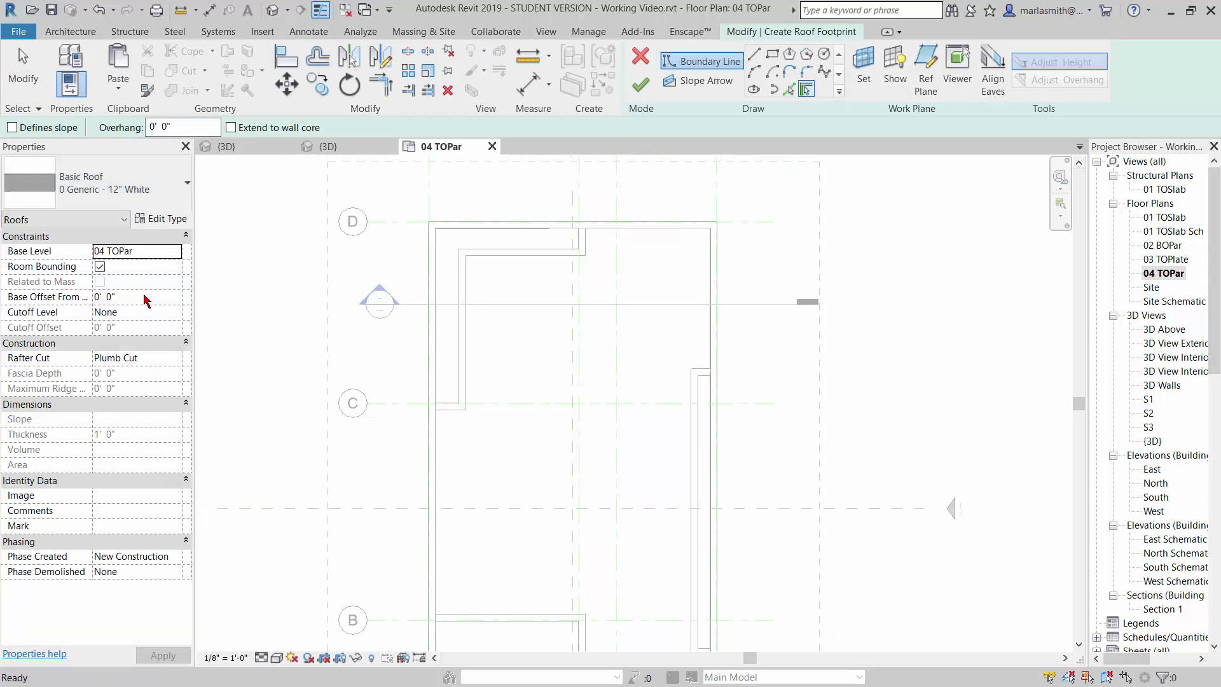
{"action": "left_click", "coordinate": [176, 221]}
{"action": "left_click", "coordinate": [803, 186]}
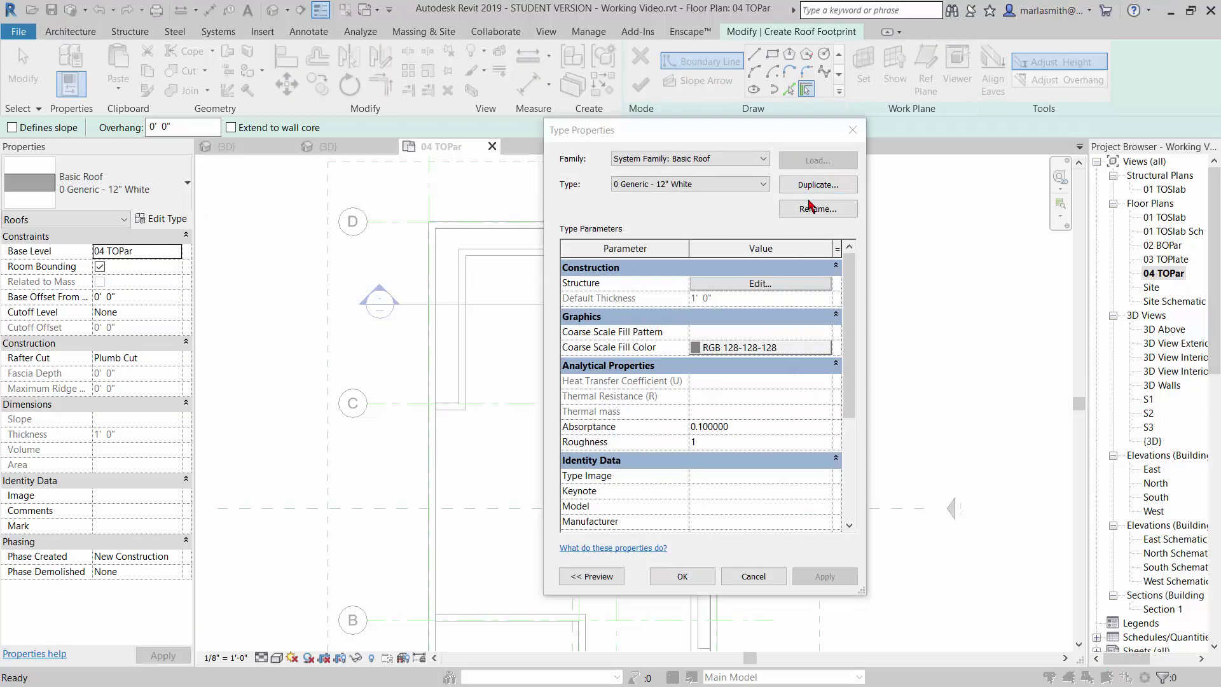
{"action": "type", "text": "SIPS"}
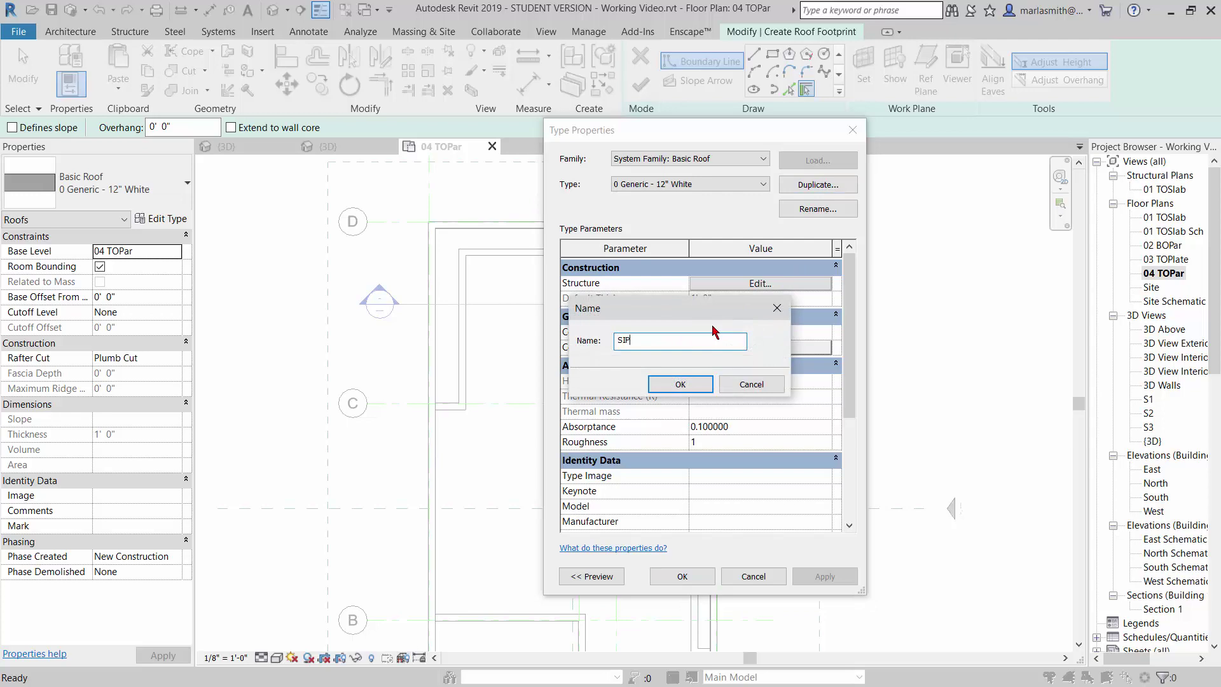
{"action": "left_click", "coordinate": [680, 384]}
In the SIPS roof assembly, set the structure layer's material to Polyisocyanate and its thickness to 11 1/4"
{"action": "left_click", "coordinate": [732, 286]}
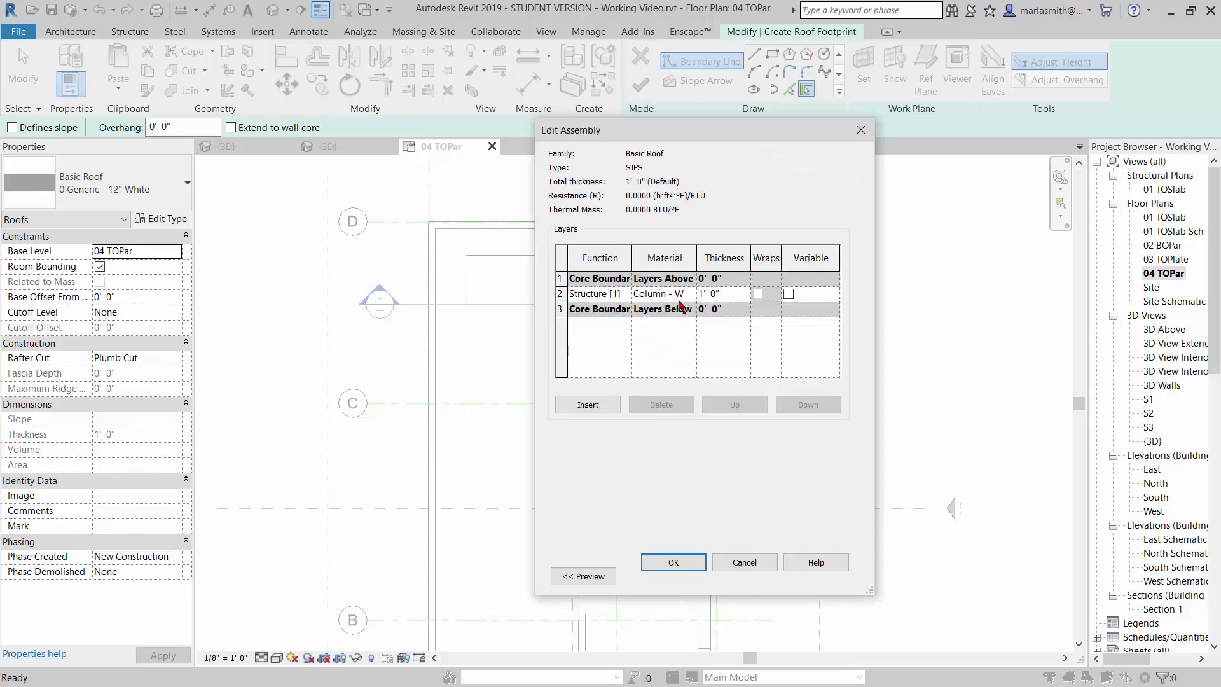
{"action": "left_click", "coordinate": [676, 294]}
{"action": "left_click", "coordinate": [690, 294]}
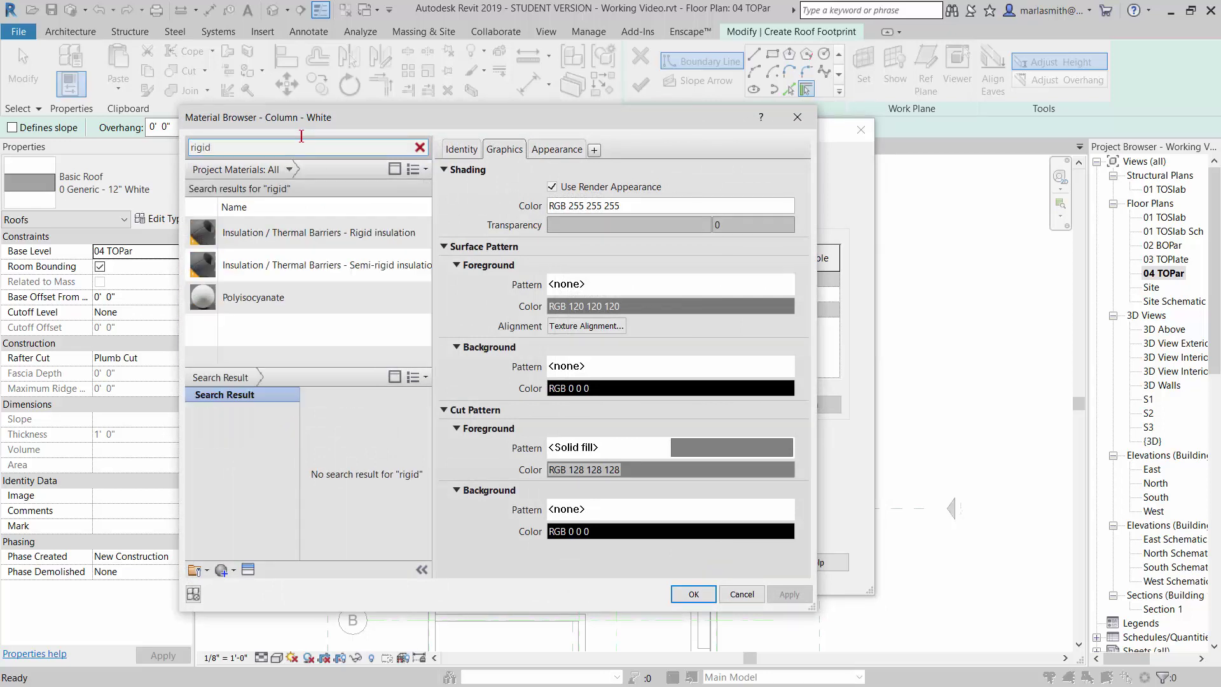
{"action": "left_click", "coordinate": [272, 308]}
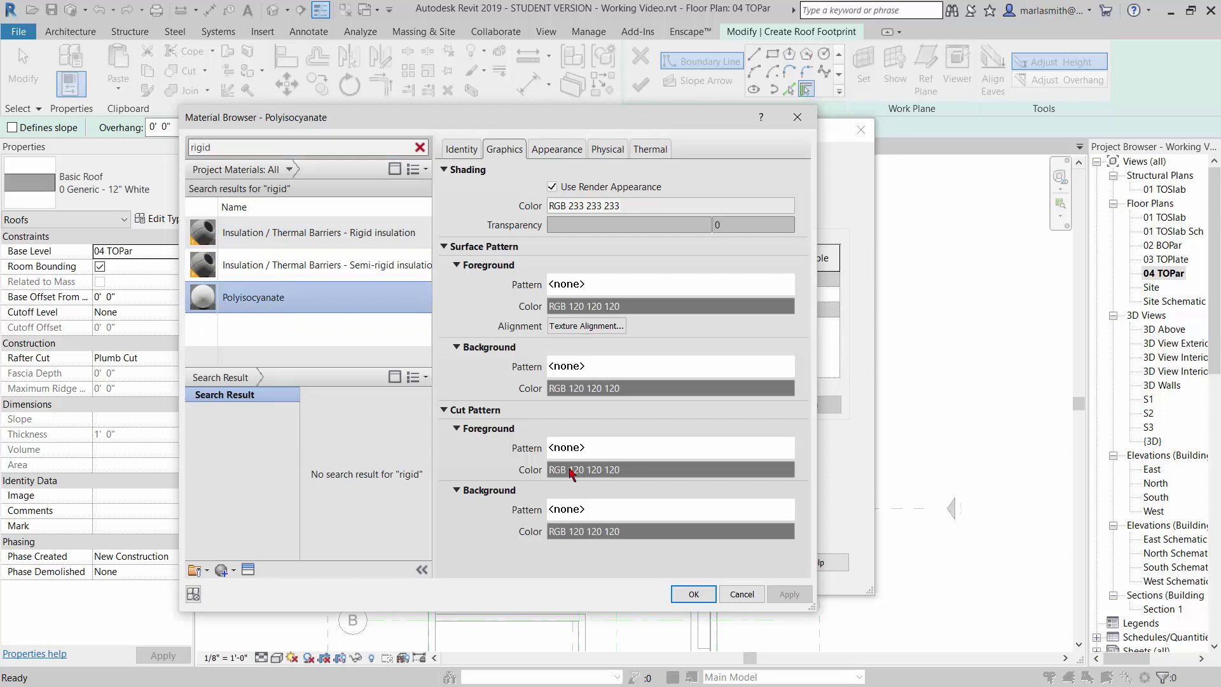
{"action": "left_click", "coordinate": [694, 594]}
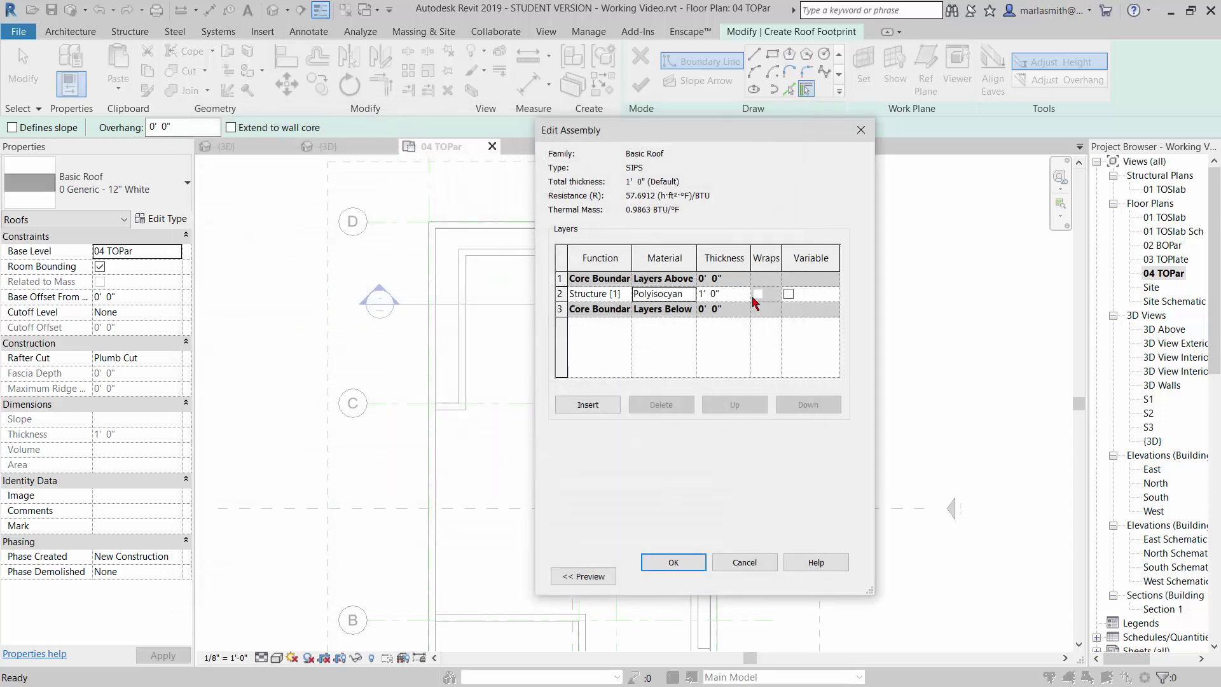
{"action": "left_click", "coordinate": [732, 300]}
{"action": "type", "text": "11 1/4"}
Insert two layers into the roof assembly and move one of them below the Polyisocyanate layer
{"action": "left_click", "coordinate": [560, 293]}
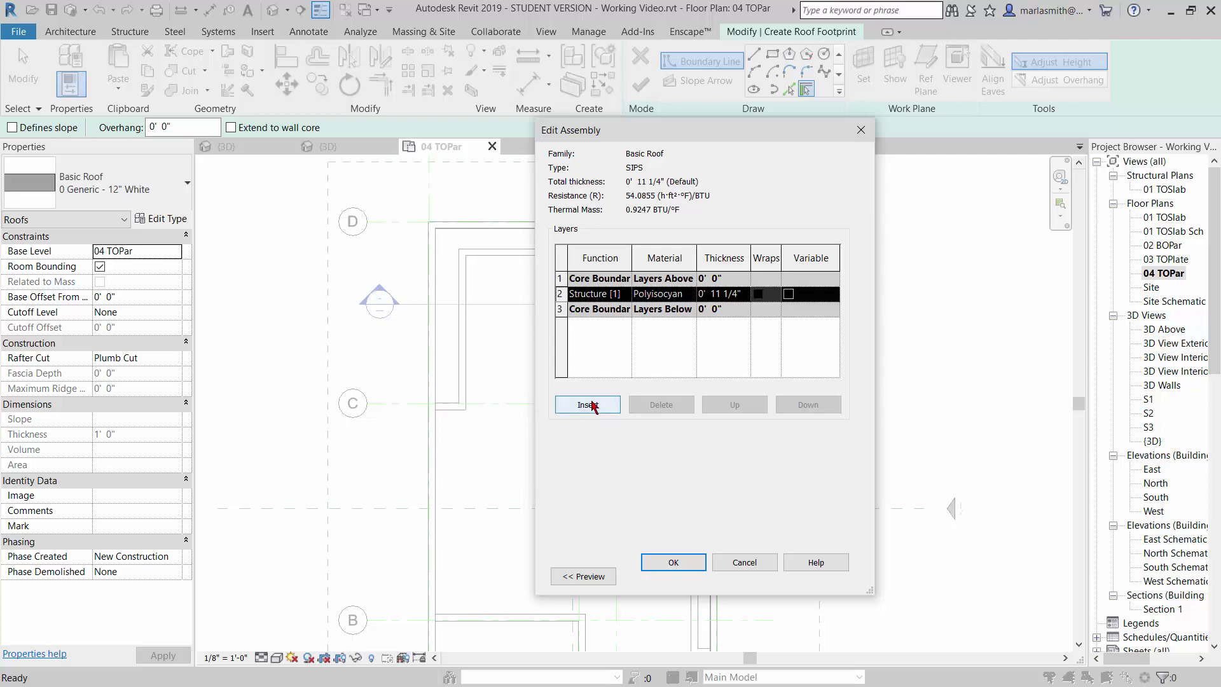
{"action": "left_click", "coordinate": [588, 405]}
{"action": "left_click", "coordinate": [588, 404]}
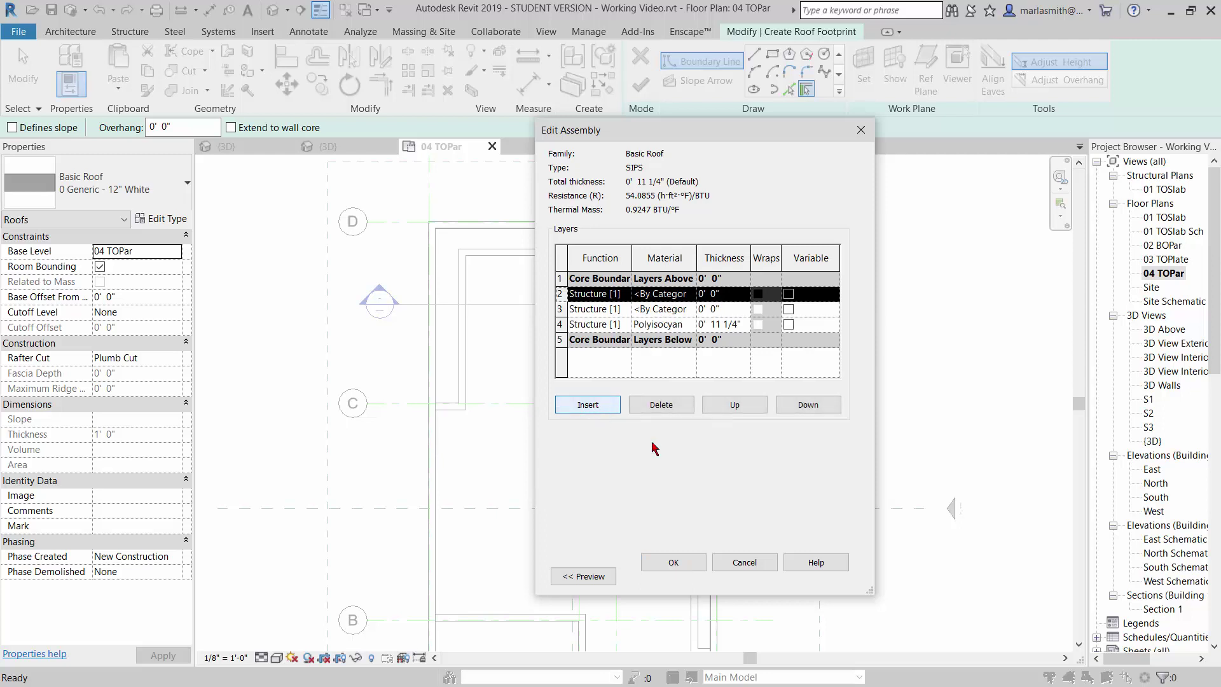
{"action": "left_click", "coordinate": [805, 407]}
{"action": "left_click", "coordinate": [803, 410]}
Make the layer below the Polyisocyanate a Substrate [2] of Wood - Sheathing - particleboard/ OSB with a thickness of 7/16"
{"action": "left_click", "coordinate": [598, 325]}
{"action": "left_click", "coordinate": [627, 326]}
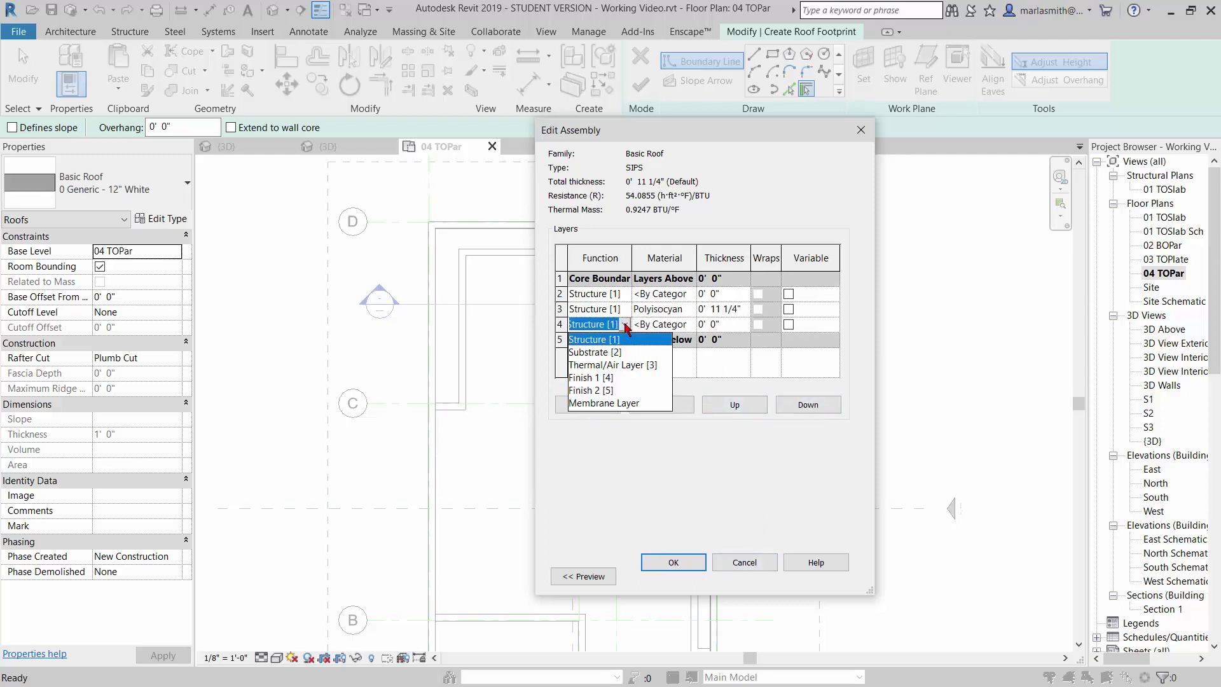
{"action": "left_click", "coordinate": [615, 353]}
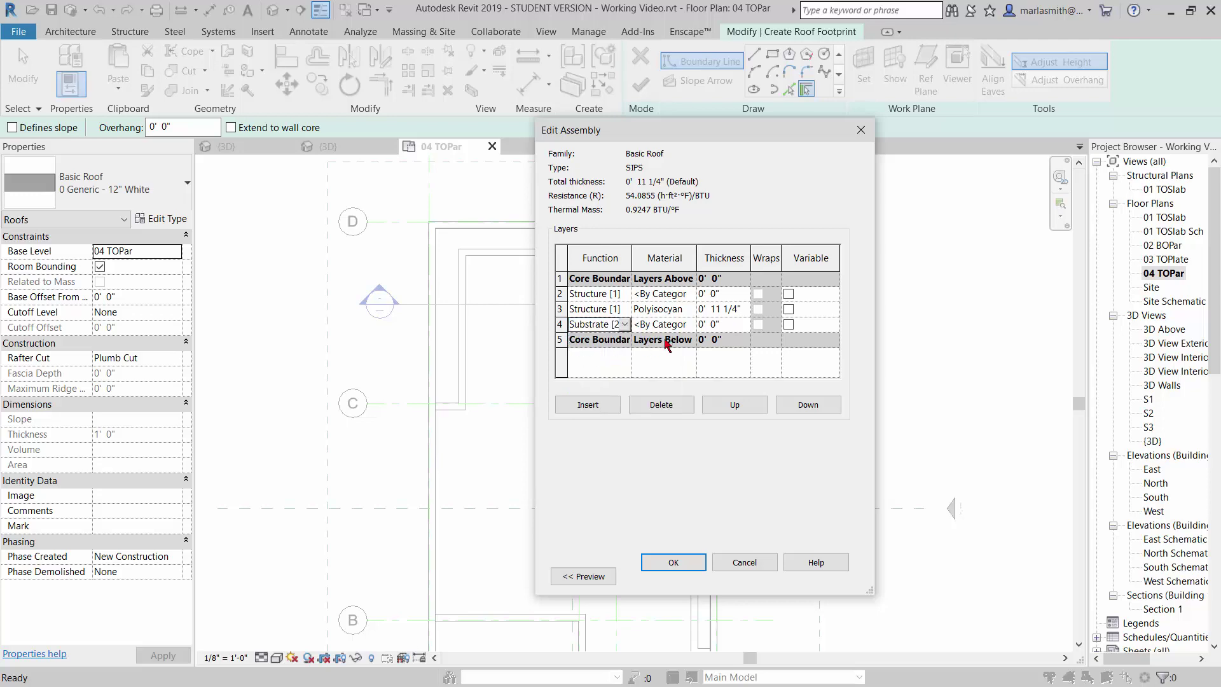
{"action": "left_click", "coordinate": [690, 329]}
{"action": "left_click", "coordinate": [691, 326]}
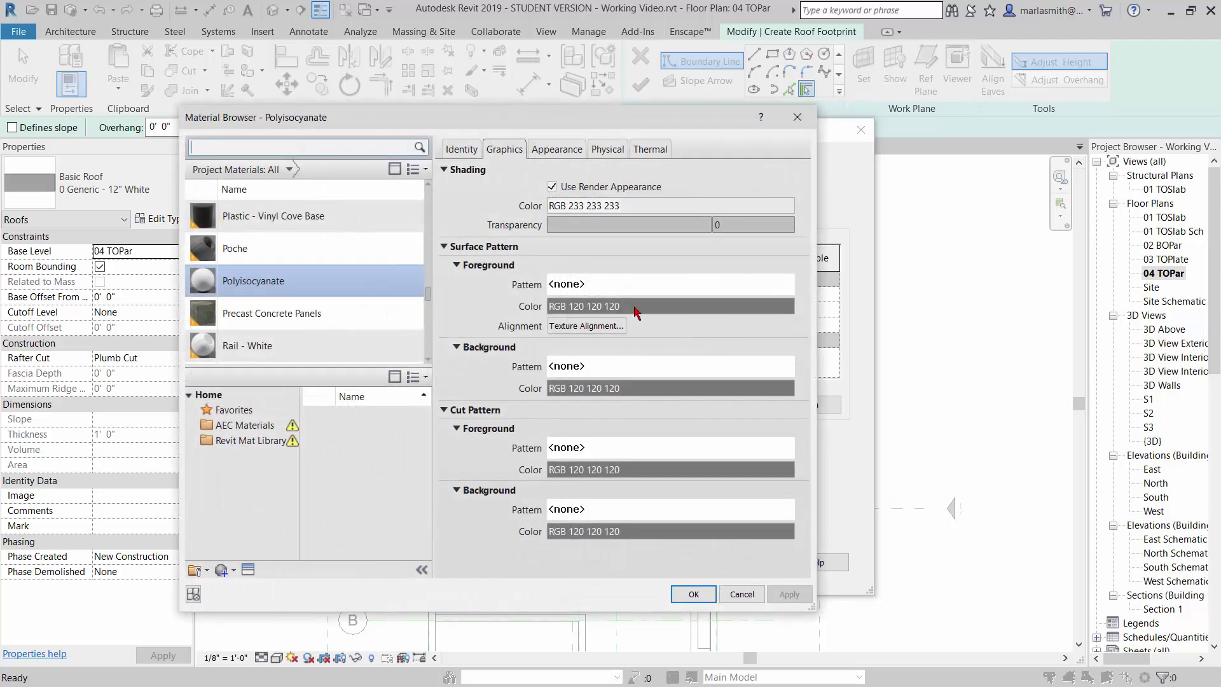
{"action": "left_click", "coordinate": [291, 147]}
{"action": "type", "text": "osb"}
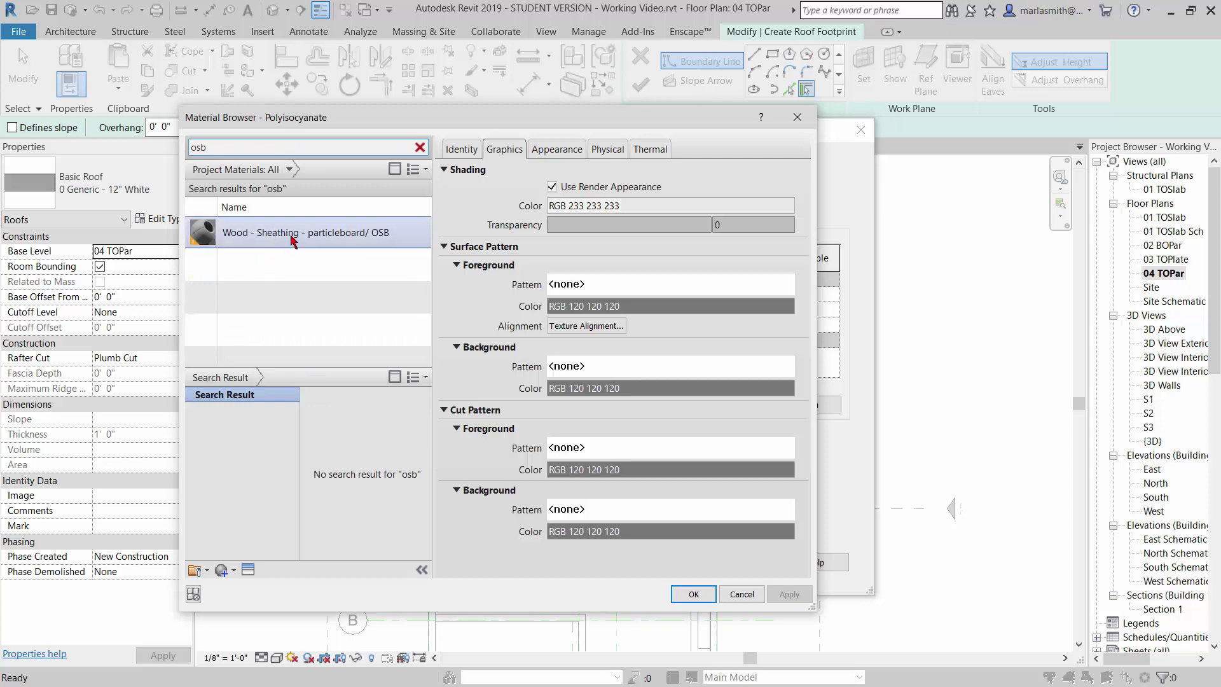
{"action": "left_click", "coordinate": [292, 236]}
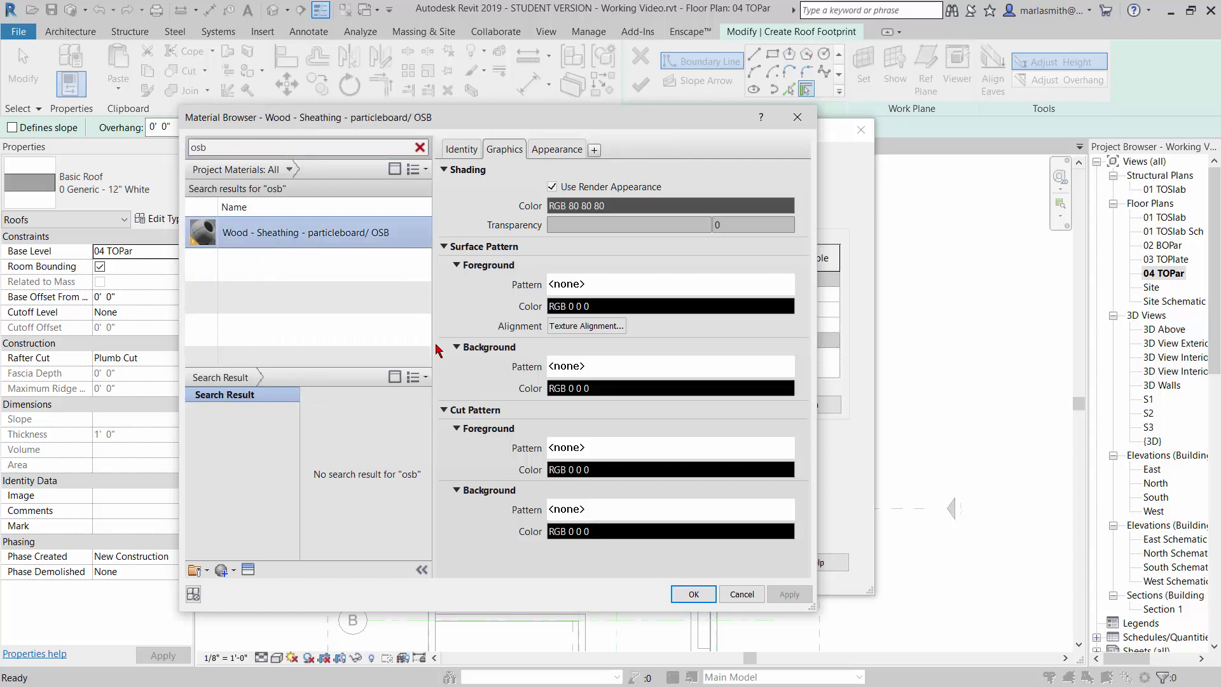
{"action": "left_click", "coordinate": [694, 594]}
{"action": "left_click", "coordinate": [736, 328]}
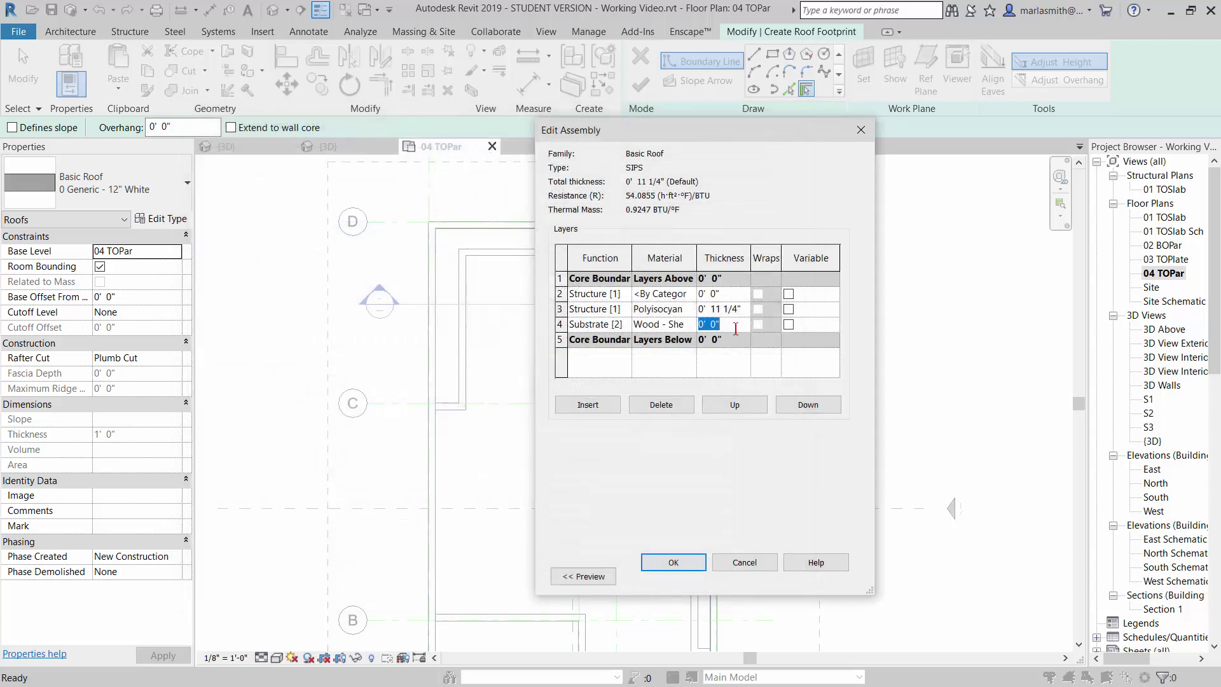
{"action": "type", "text": "7/16"}
Make the layer above the Polyisocyanate a Substrate [2] with the material Wood - Sheathing - particleboard/ OSB
{"action": "left_click", "coordinate": [632, 295]}
{"action": "left_click", "coordinate": [626, 294]}
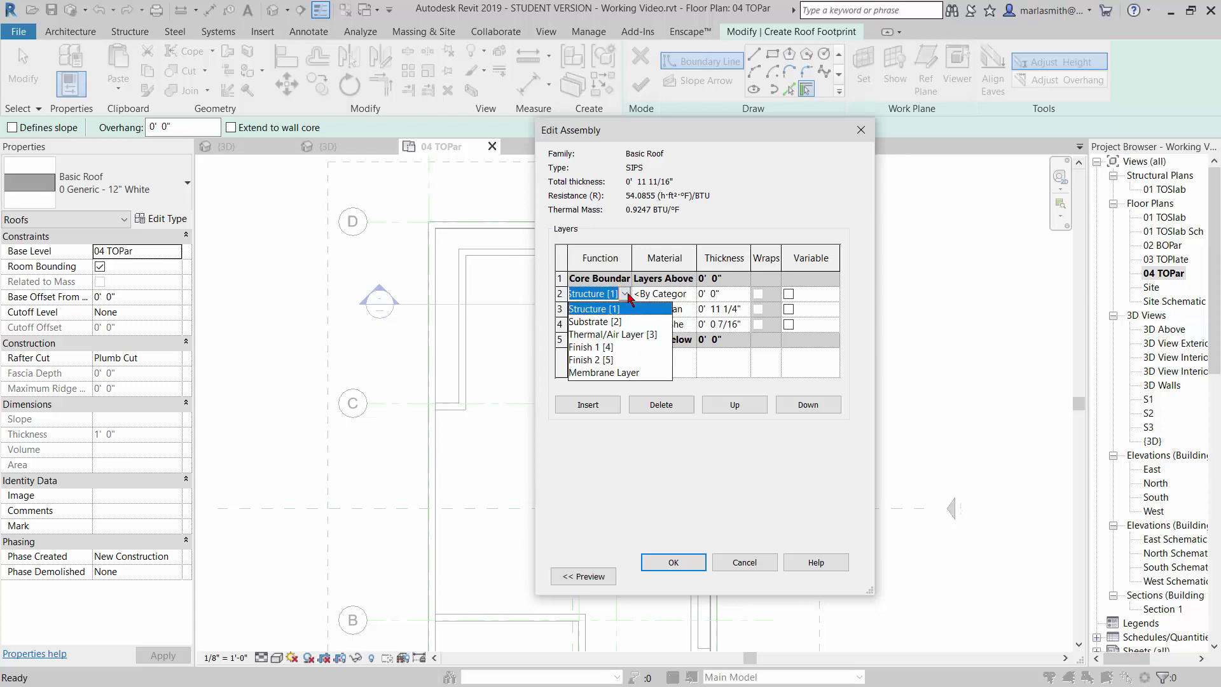
{"action": "left_click", "coordinate": [602, 322]}
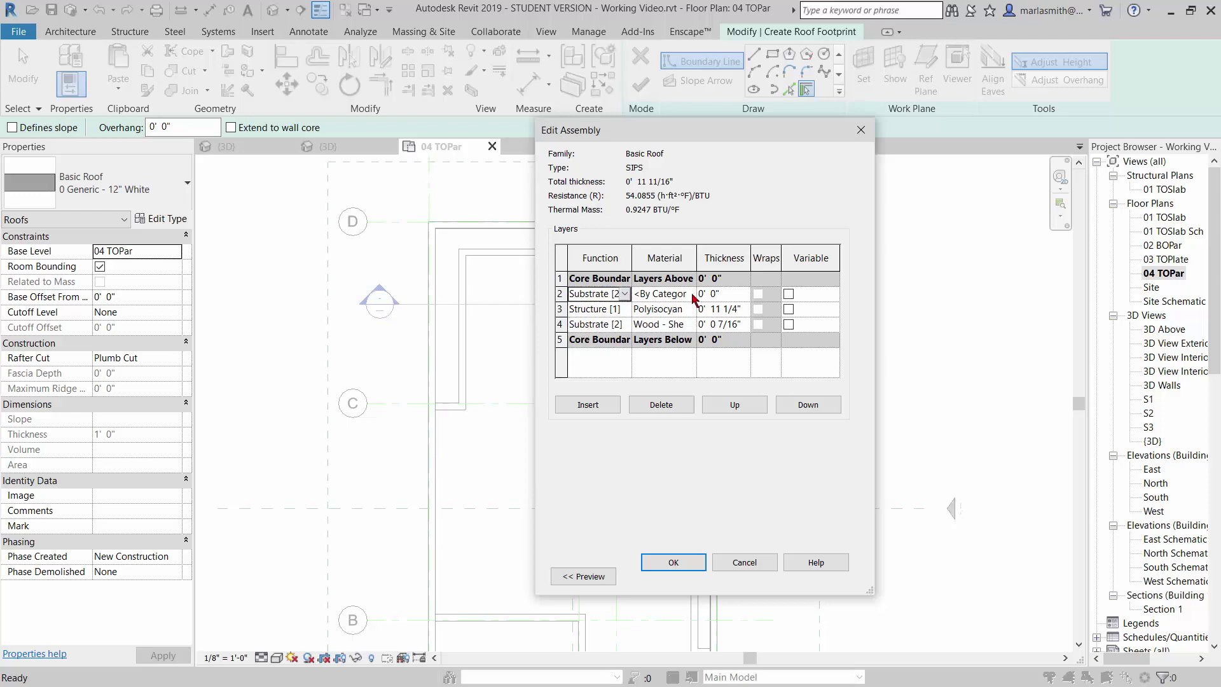
{"action": "left_click", "coordinate": [695, 298]}
{"action": "left_click", "coordinate": [689, 295]}
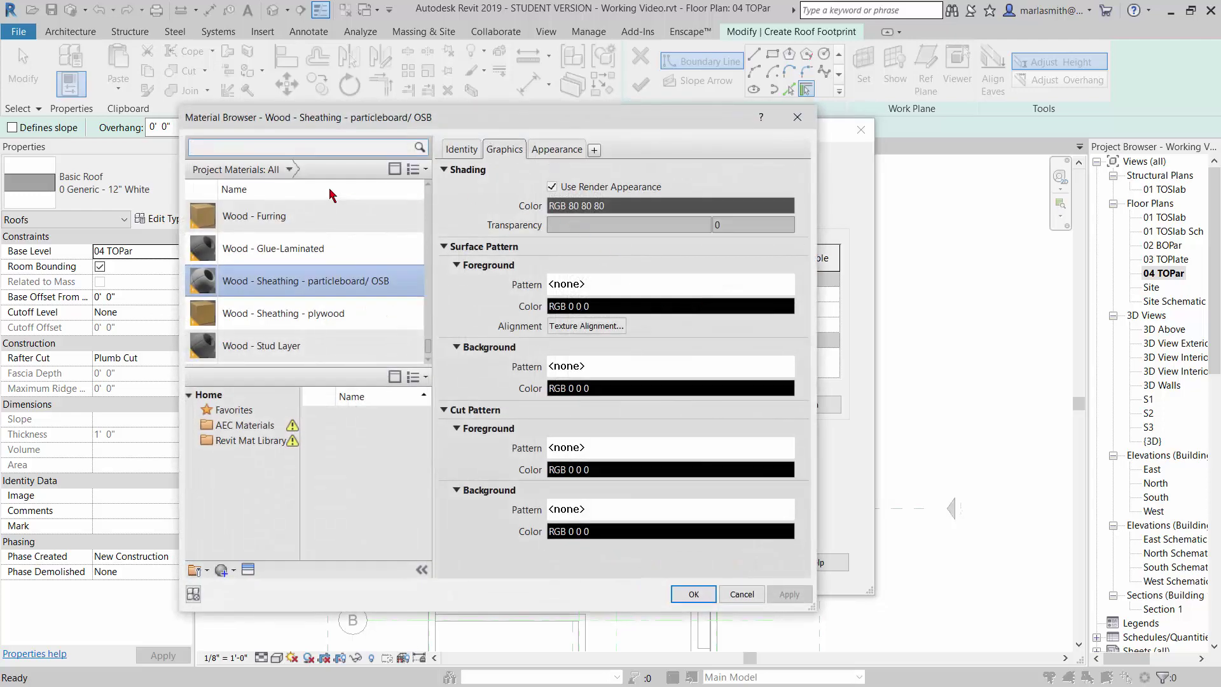
{"action": "left_click", "coordinate": [307, 148]}
{"action": "type", "text": "0"}
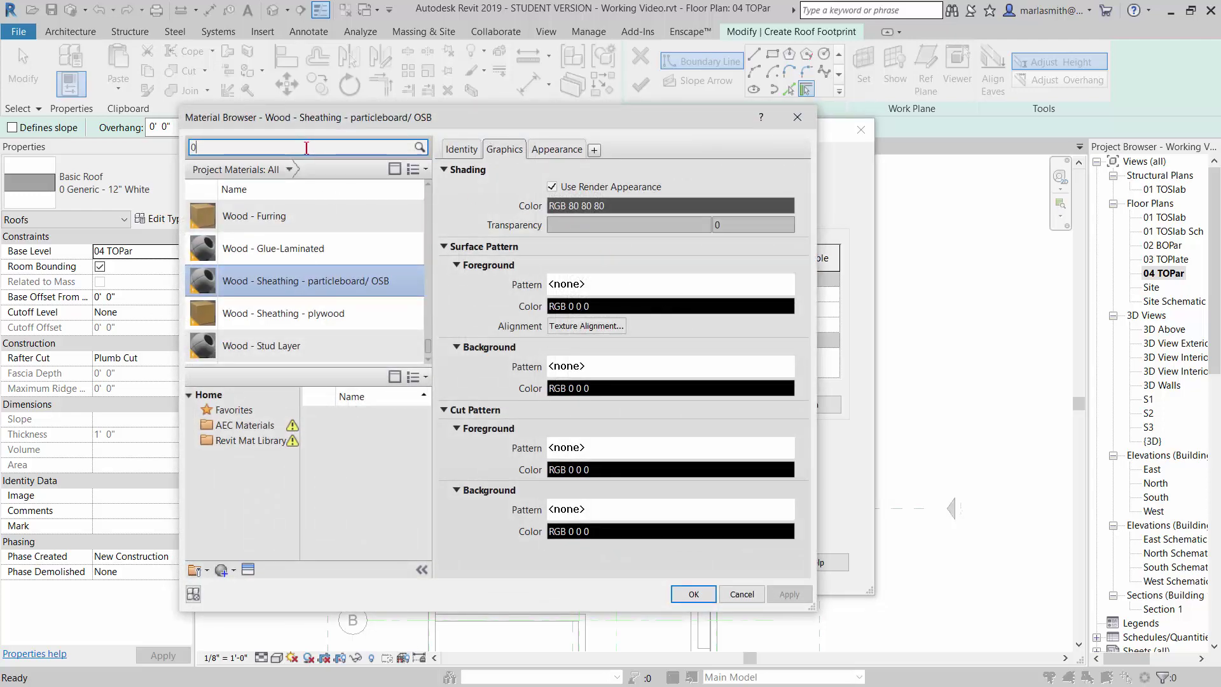
{"action": "type", "text": "sb"}
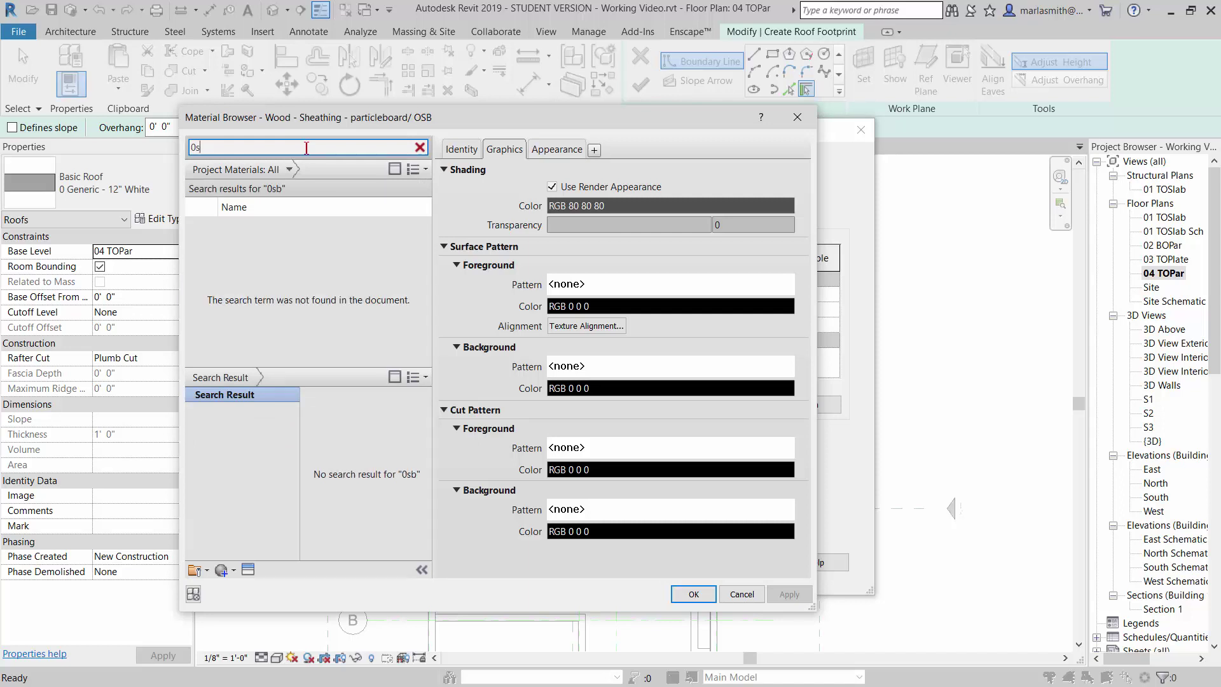
{"action": "key", "text": "BackSpace"}
{"action": "key", "text": "BackSpace"}
{"action": "type", "text": "os"}
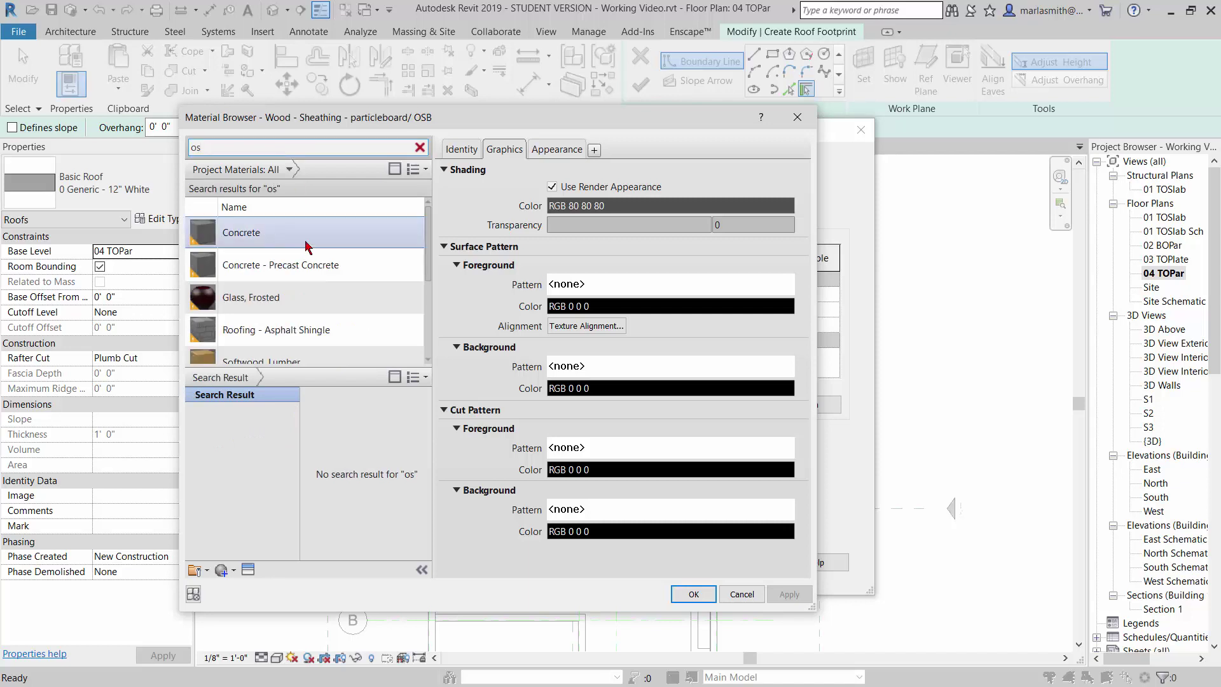
{"action": "type", "text": "b"}
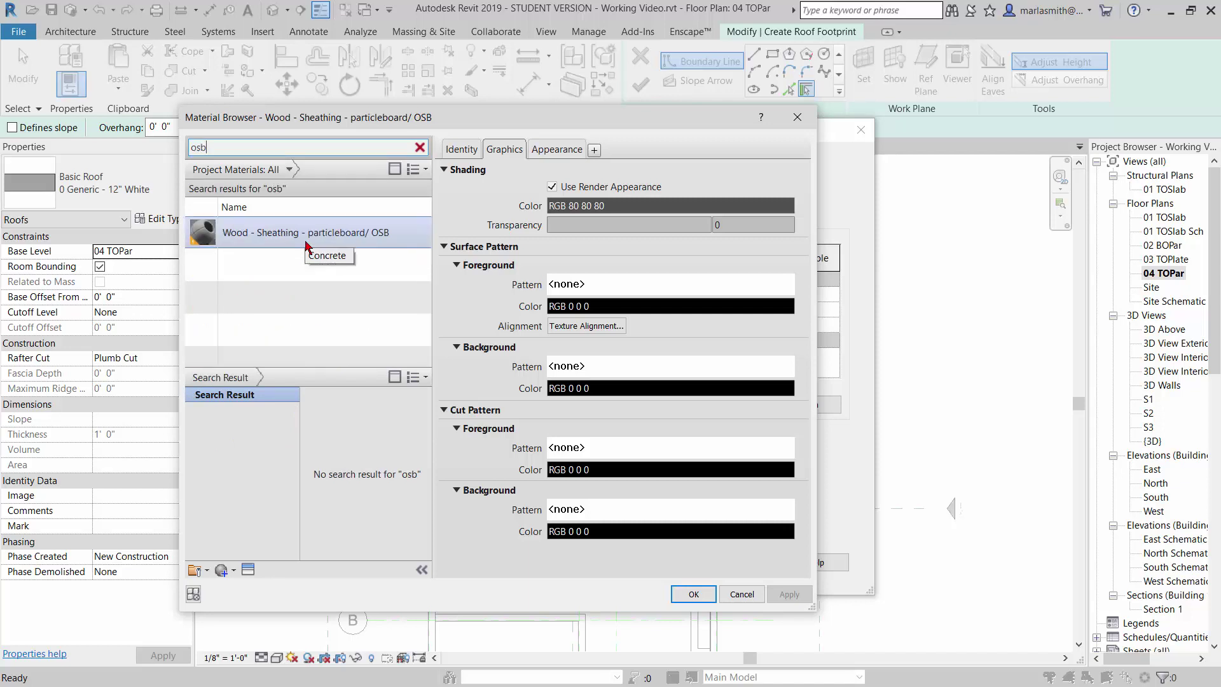
{"action": "left_click", "coordinate": [693, 594]}
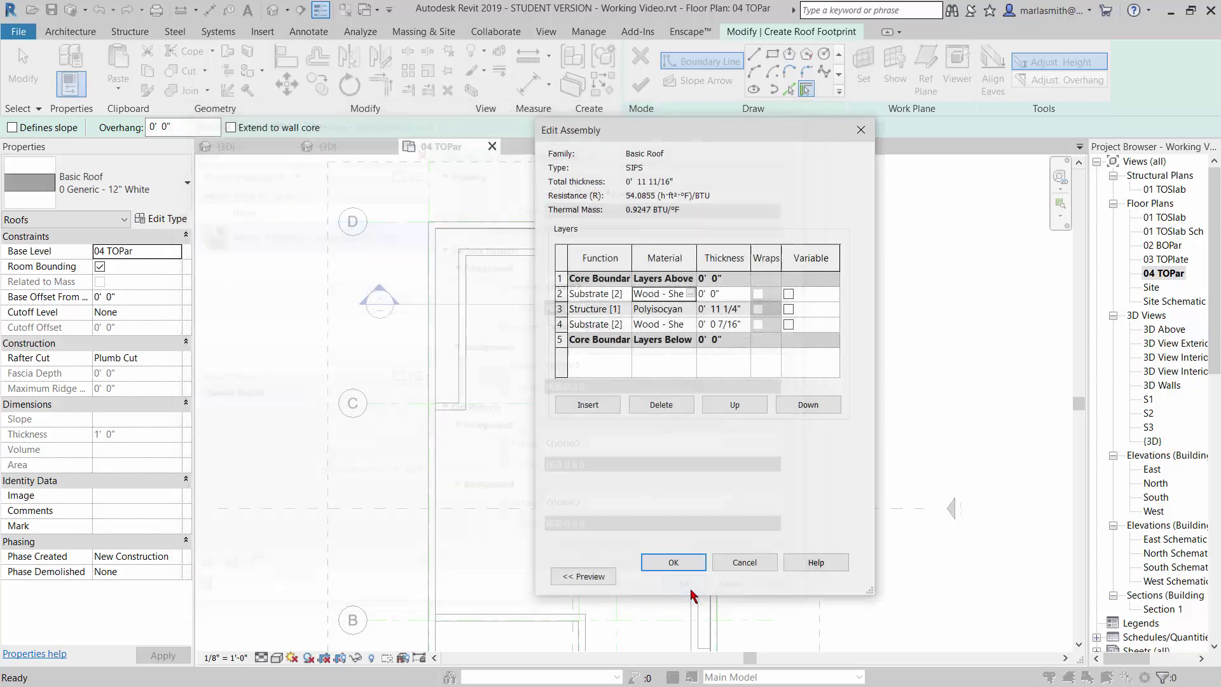
Set the upper OSB substrate layer's thickness to 7/16" and accept the SIPS roof type
{"action": "left_click", "coordinate": [737, 297]}
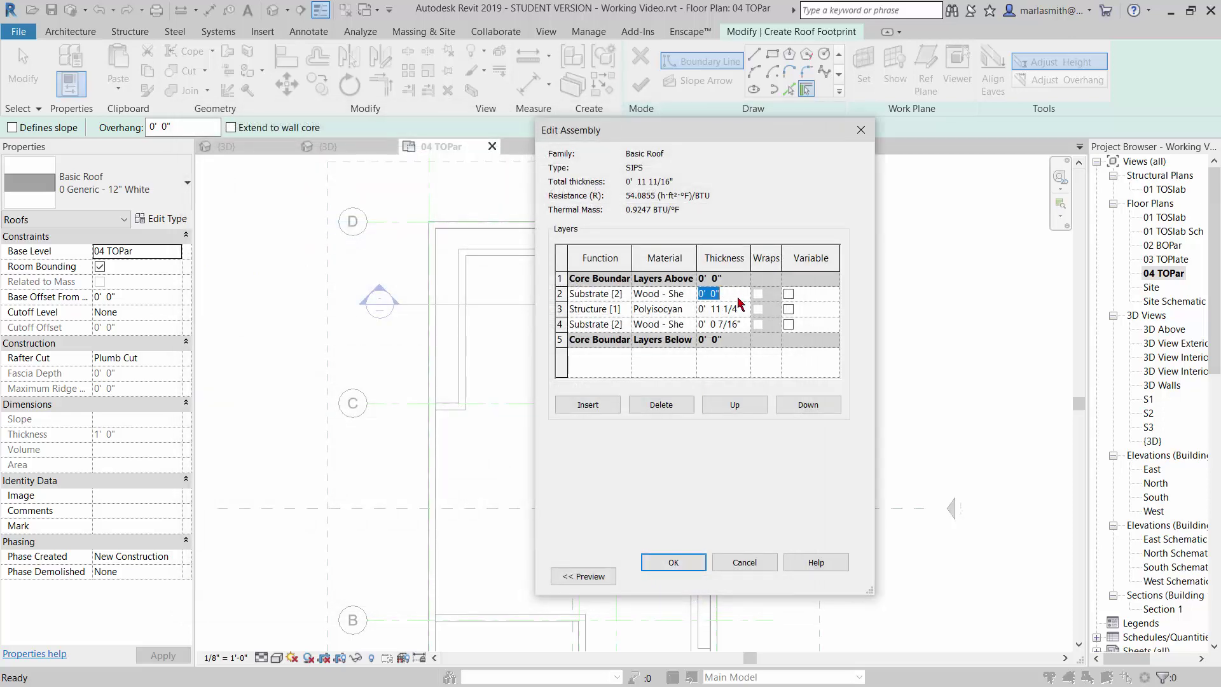
{"action": "type", "text": "7/16"}
{"action": "left_click", "coordinate": [673, 565]}
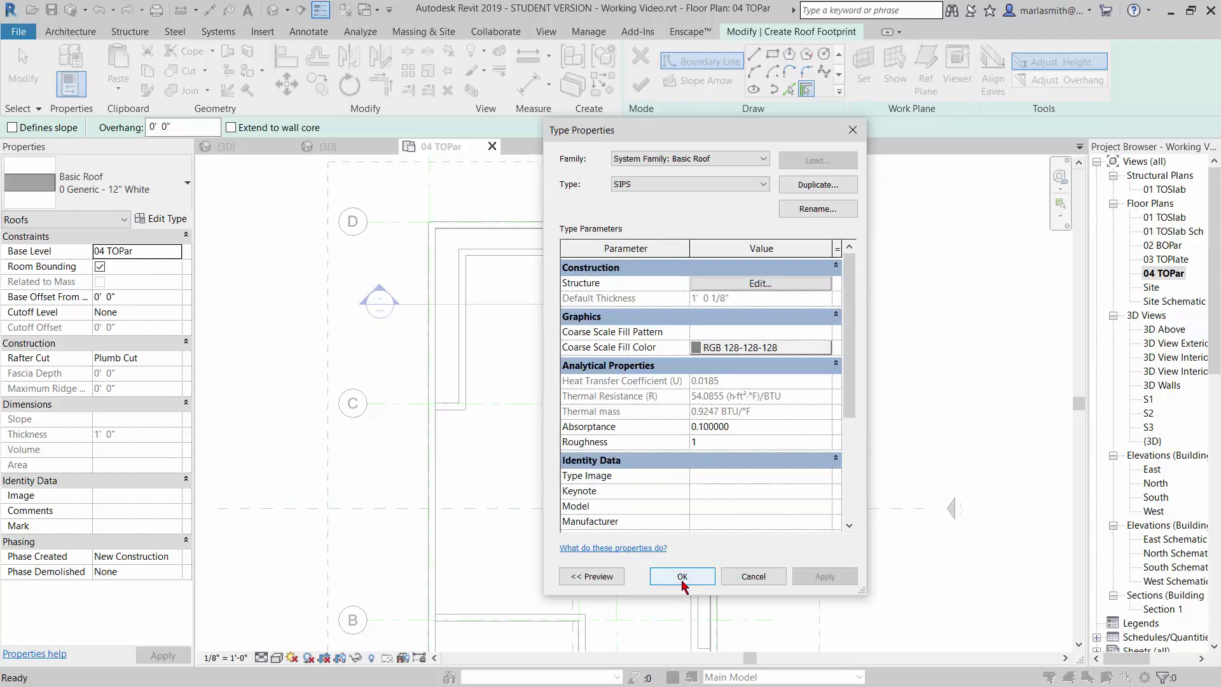
{"action": "left_click", "coordinate": [683, 576]}
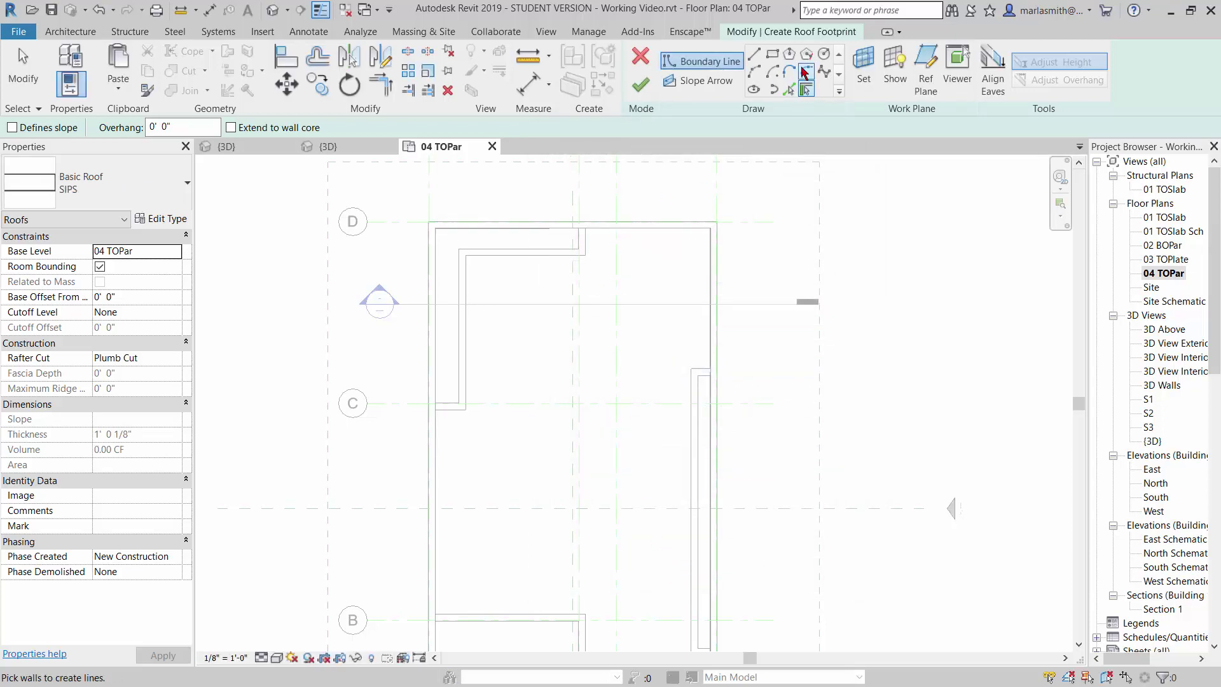
Sketch a rectangular roof boundary with a -7/16" offset from the grid 1/D intersection to the grid 3/A intersection
{"action": "left_click", "coordinate": [772, 56]}
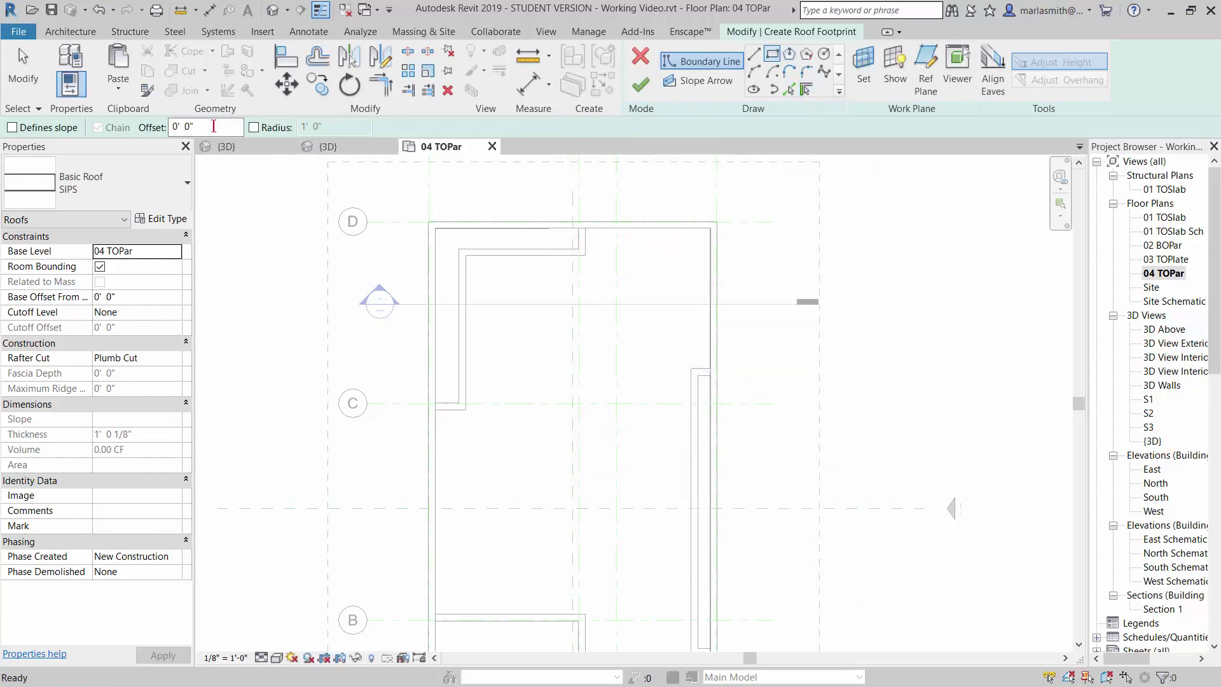
{"action": "left_click", "coordinate": [212, 127]}
{"action": "type", "text": "-"}
{"action": "type", "text": "7/16"}
{"action": "scroll", "coordinate": [428, 216], "scroll_direction": "up", "scroll_amount": 5}
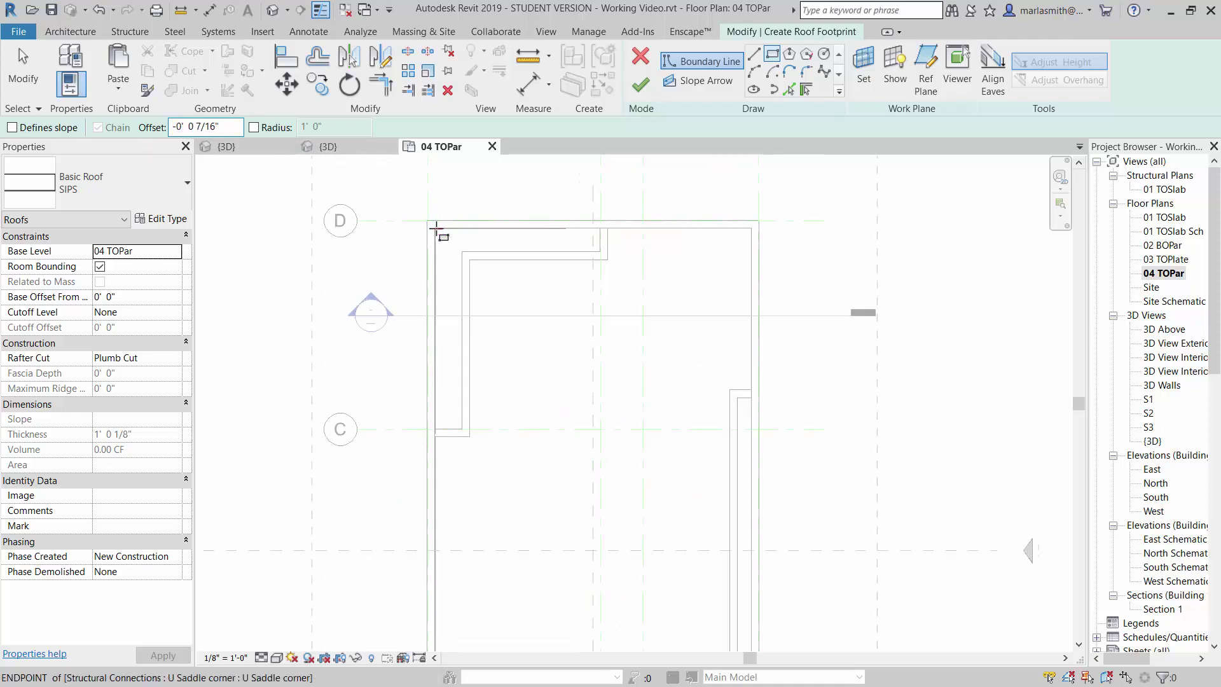
{"action": "scroll", "coordinate": [426, 214], "scroll_direction": "up", "scroll_amount": 4}
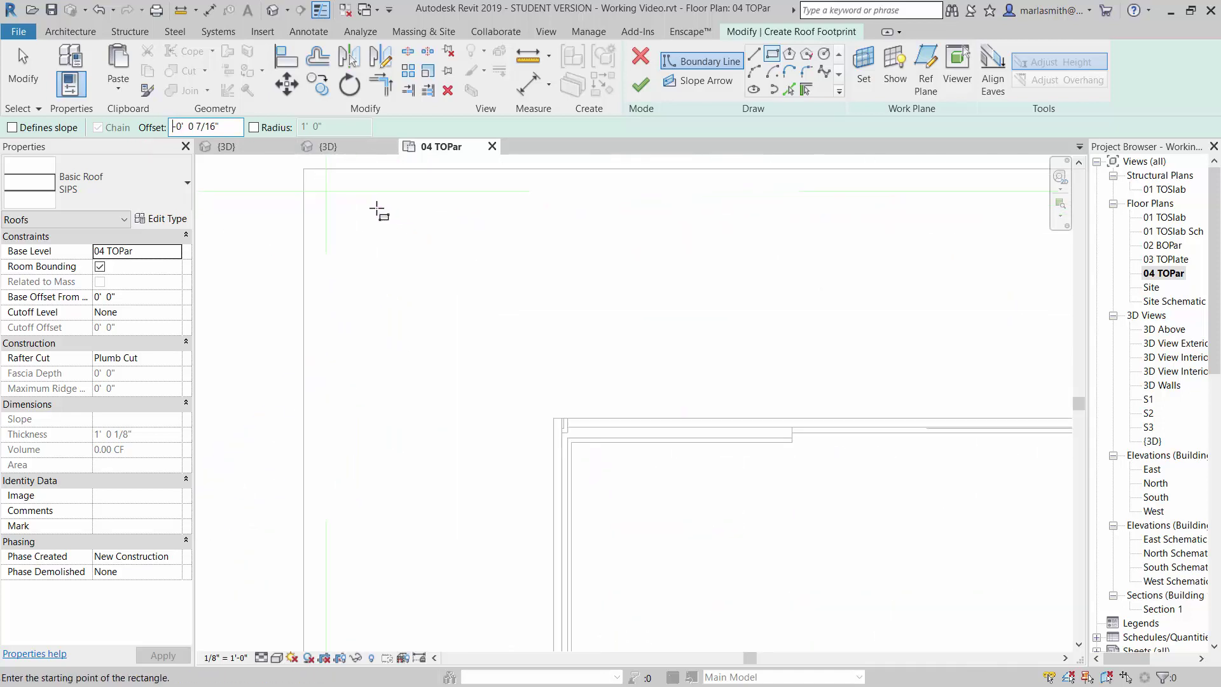
{"action": "left_click", "coordinate": [326, 190]}
{"action": "scroll", "coordinate": [390, 245], "scroll_direction": "down", "scroll_amount": 5}
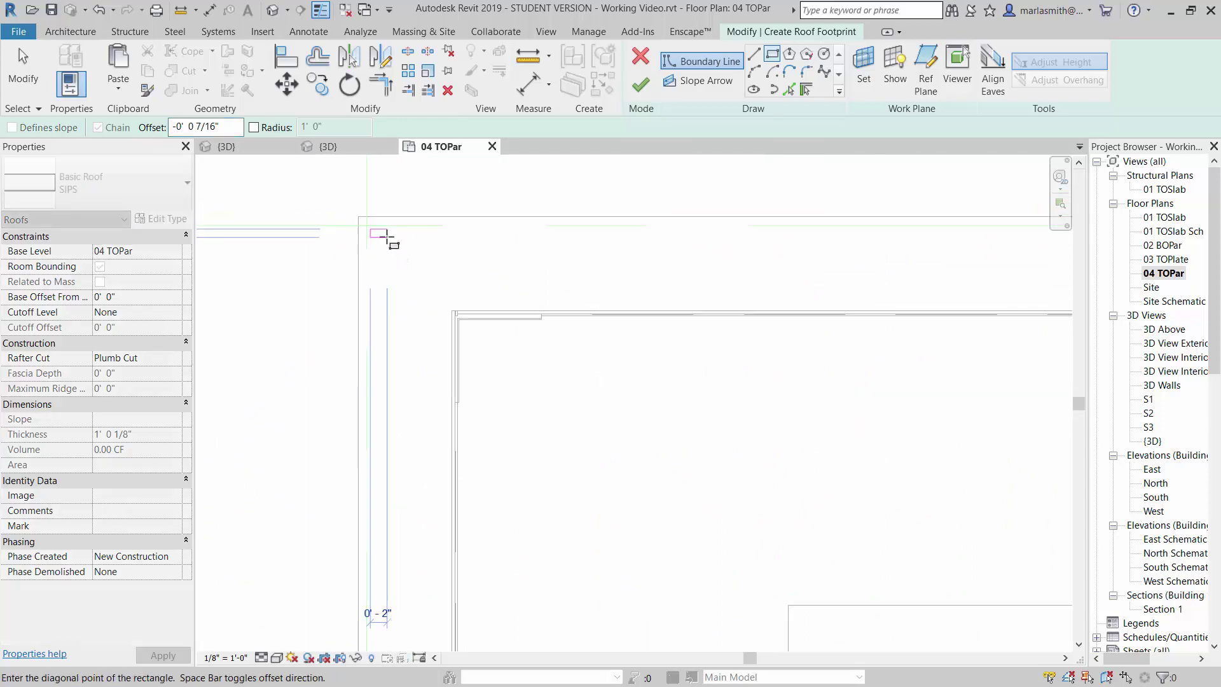
{"action": "scroll", "coordinate": [388, 225], "scroll_direction": "down", "scroll_amount": 3}
{"action": "scroll", "coordinate": [477, 433], "scroll_direction": "up", "scroll_amount": 6}
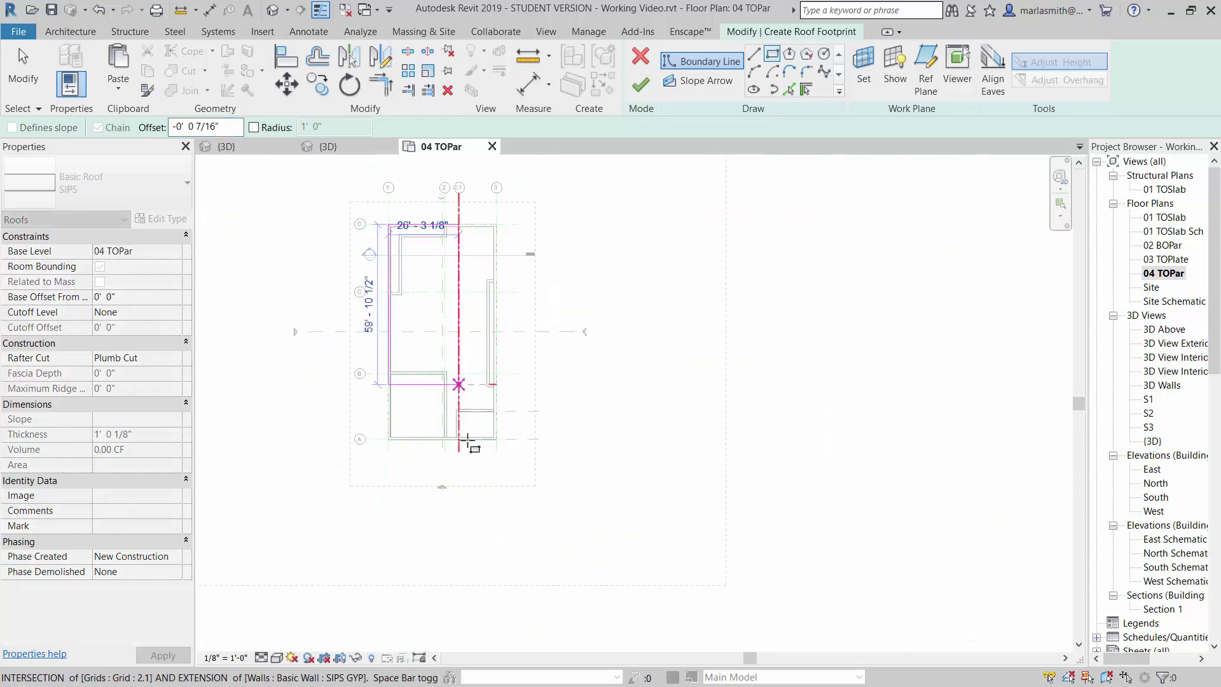
{"action": "scroll", "coordinate": [481, 436], "scroll_direction": "up", "scroll_amount": 5}
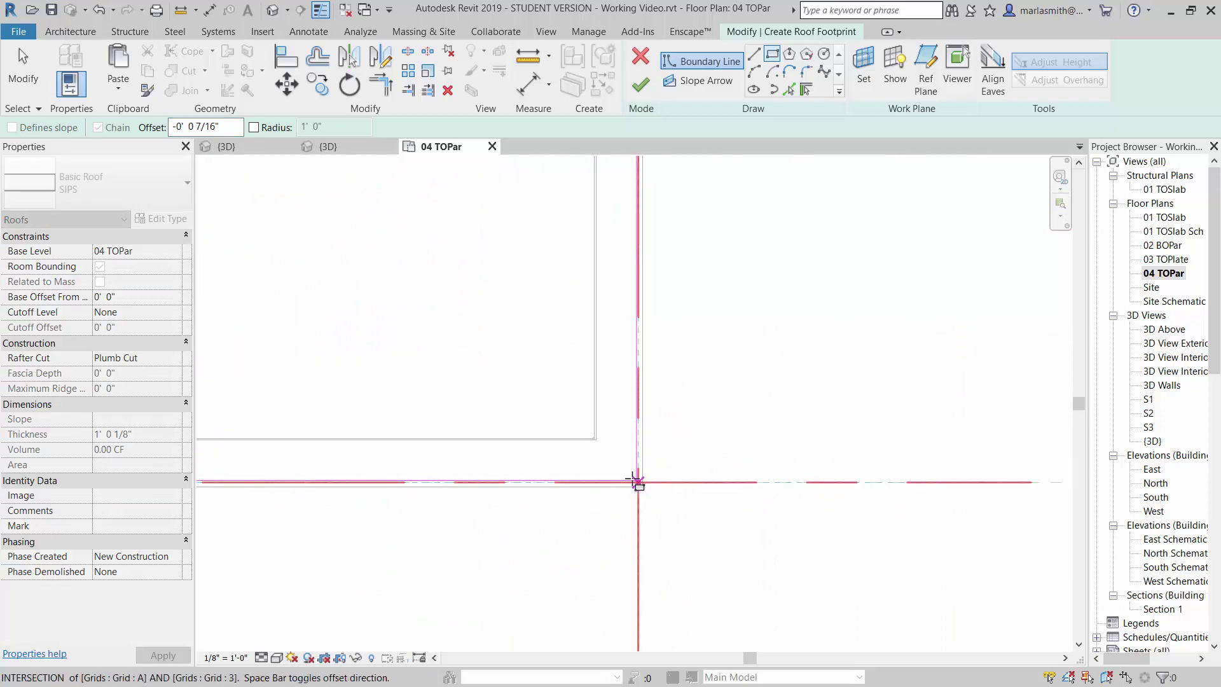
{"action": "scroll", "coordinate": [637, 482], "scroll_direction": "up", "scroll_amount": 4}
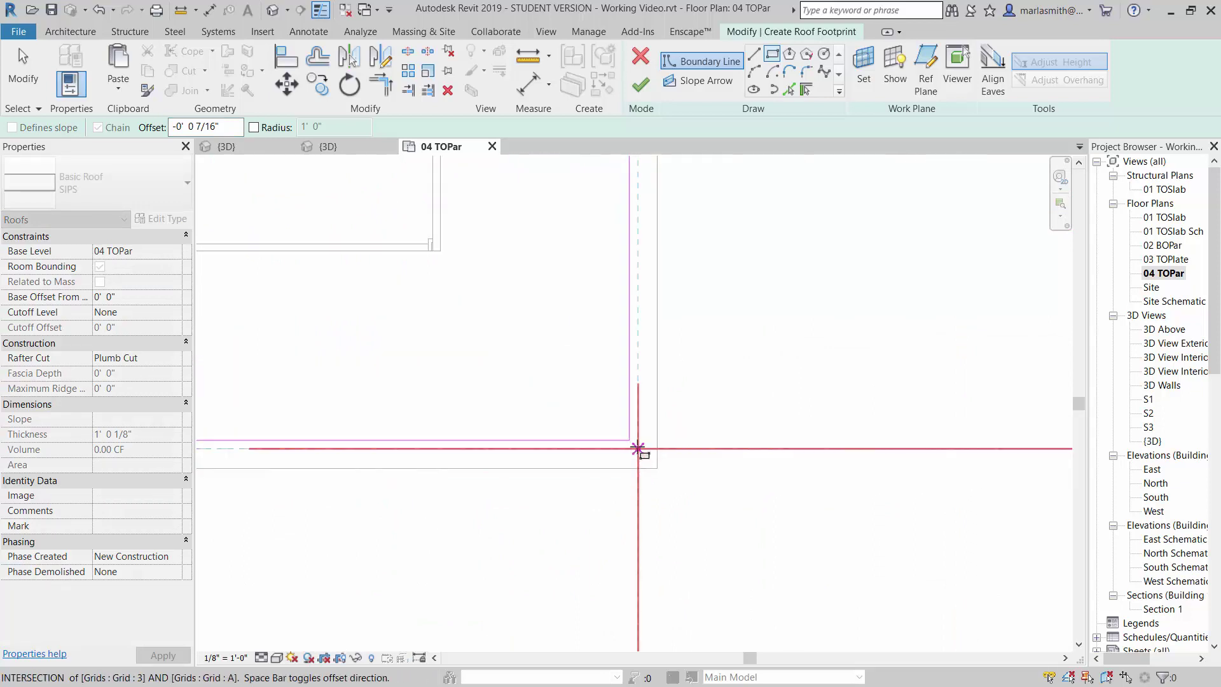
{"action": "left_click", "coordinate": [638, 448]}
{"action": "scroll", "coordinate": [758, 409], "scroll_direction": "down", "scroll_amount": 2}
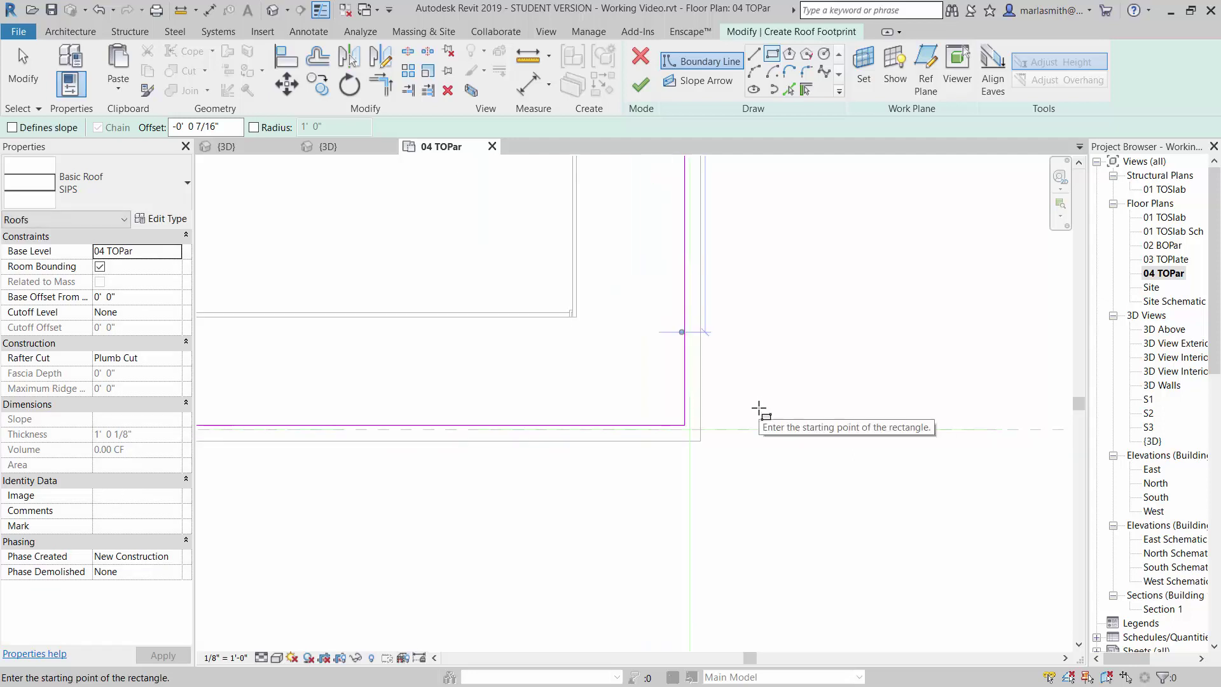
{"action": "scroll", "coordinate": [760, 415], "scroll_direction": "up", "scroll_amount": 4}
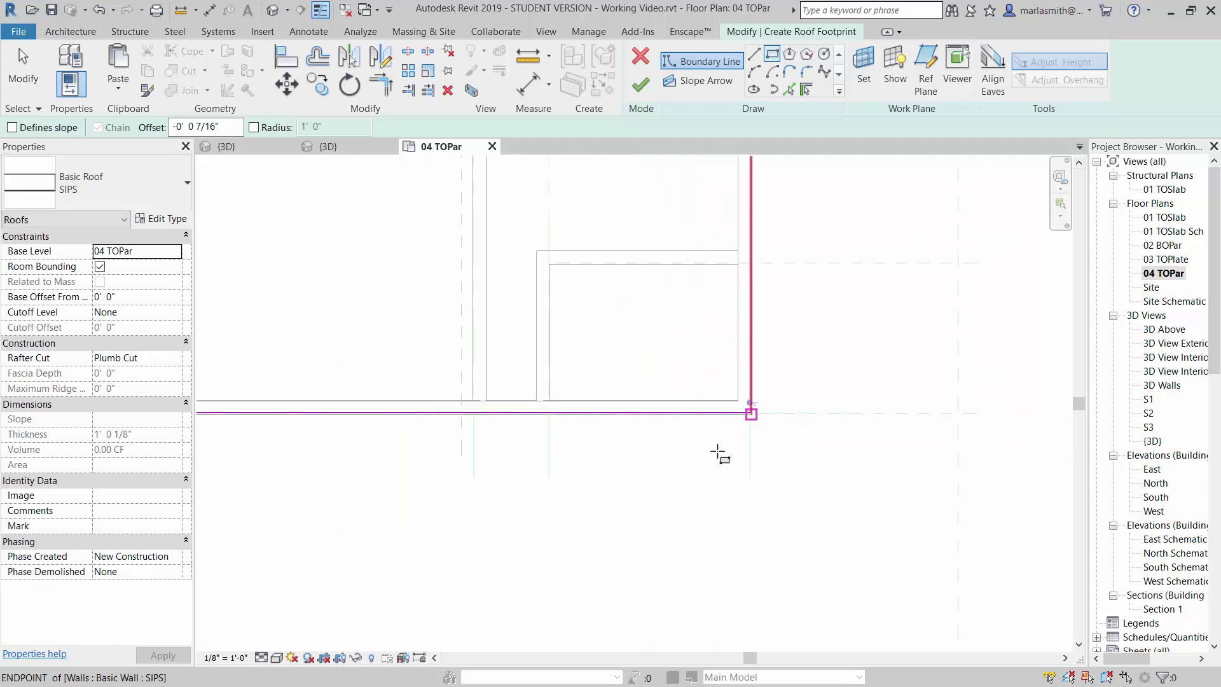
{"action": "scroll", "coordinate": [719, 453], "scroll_direction": "down", "scroll_amount": 2}
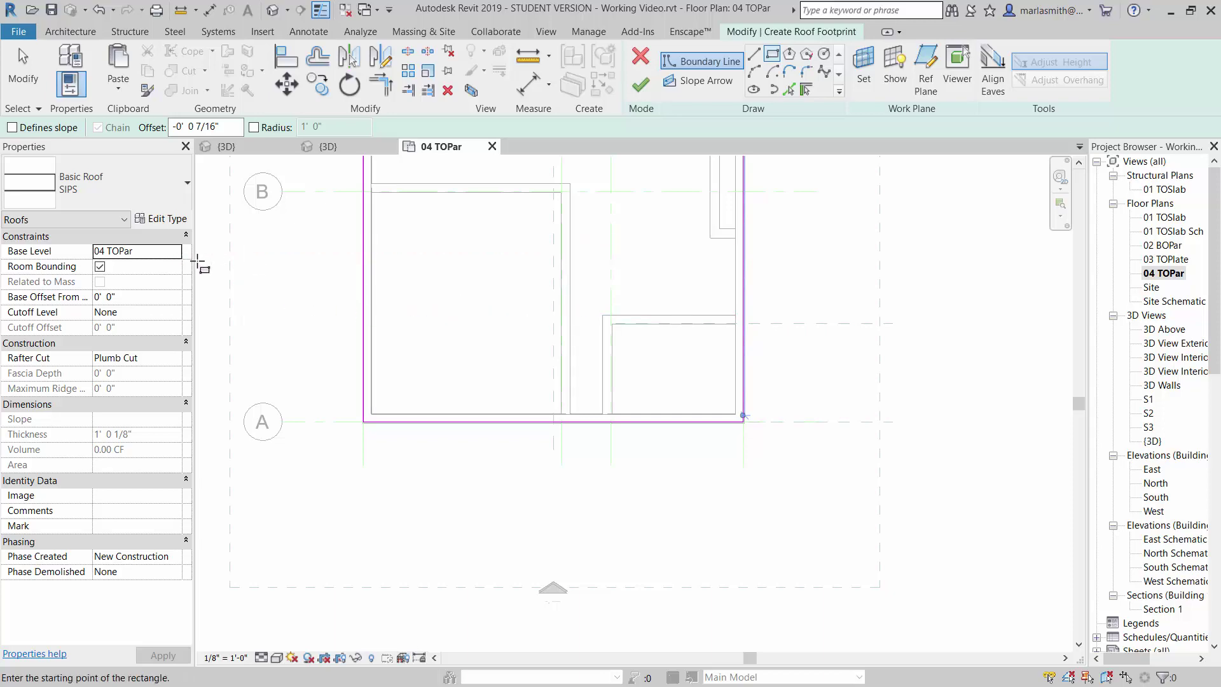
Set the roof's base level to 03 TOPlate, finish the footprint and show the model in 3D
{"action": "left_click", "coordinate": [176, 258]}
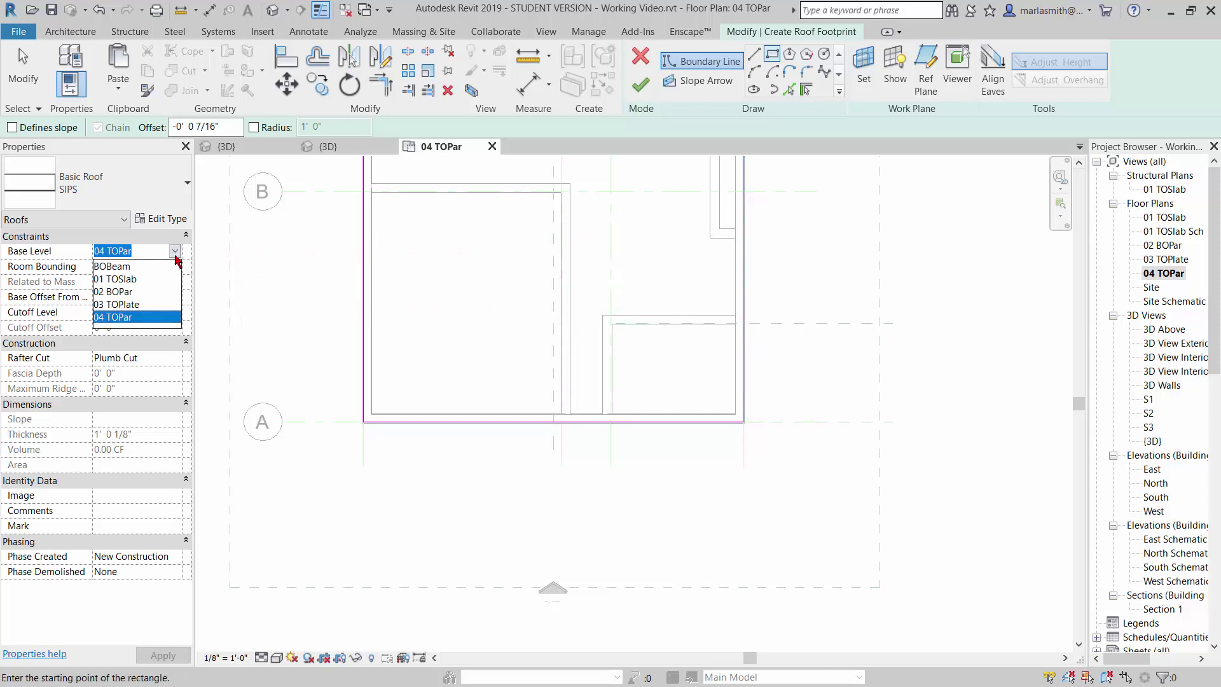
{"action": "left_click", "coordinate": [130, 305]}
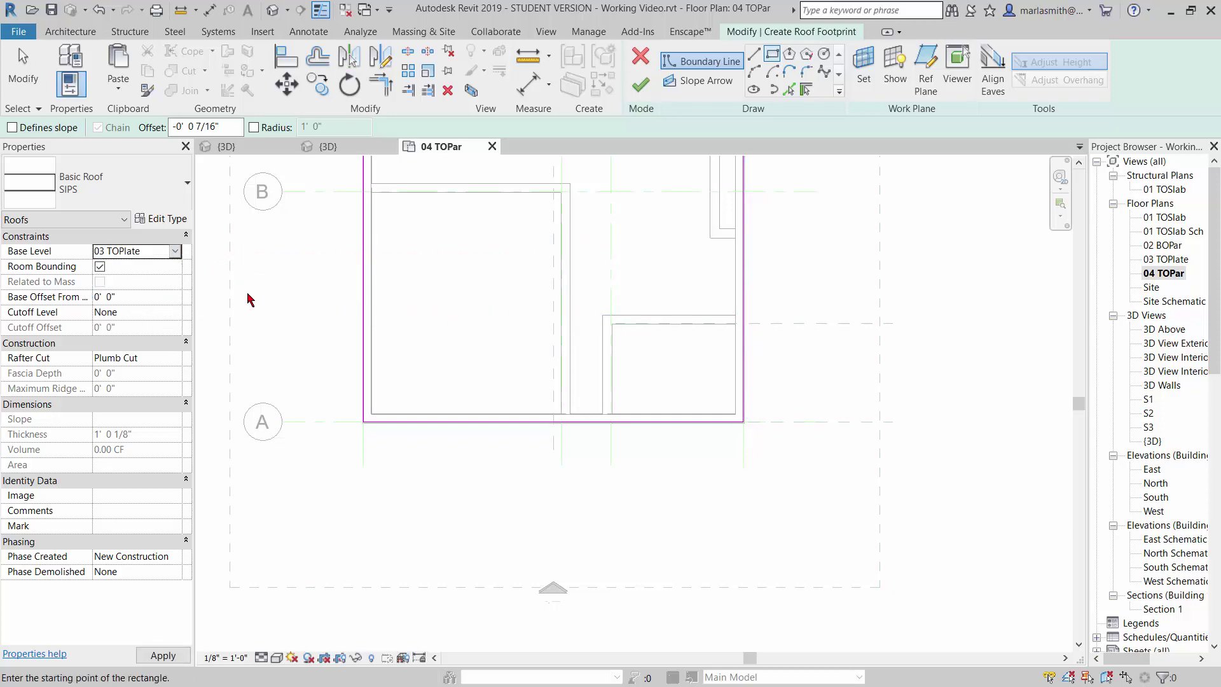
{"action": "left_click", "coordinate": [641, 95]}
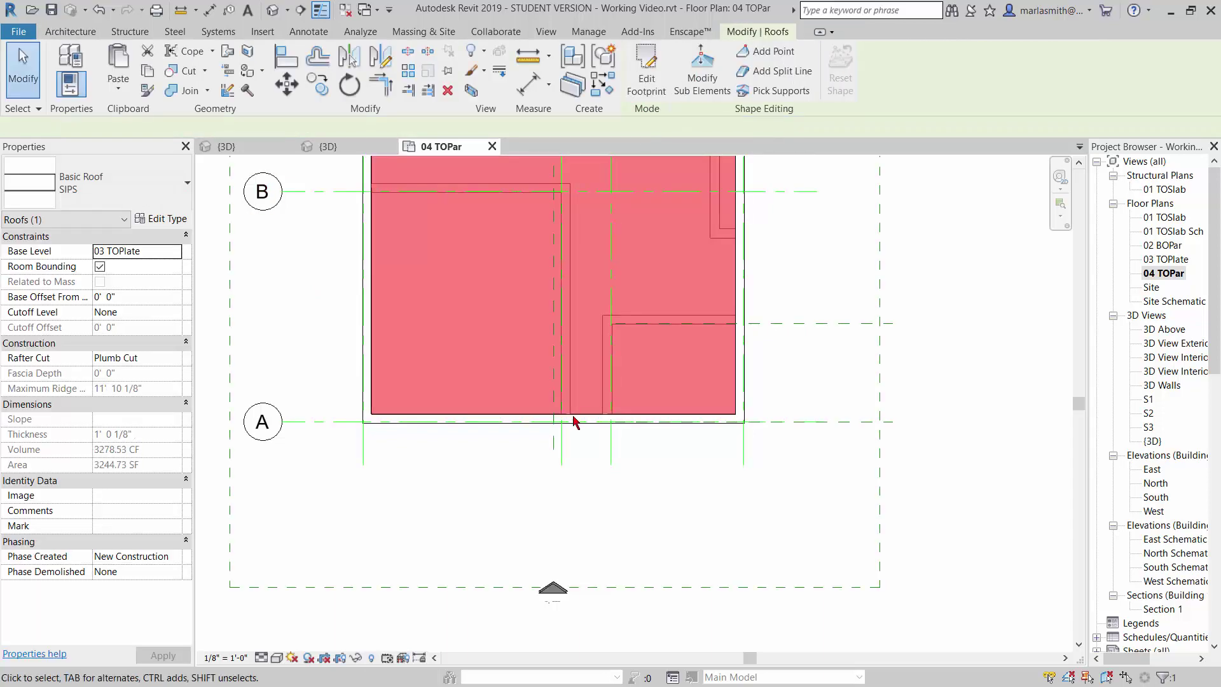
{"action": "left_click", "coordinate": [273, 10]}
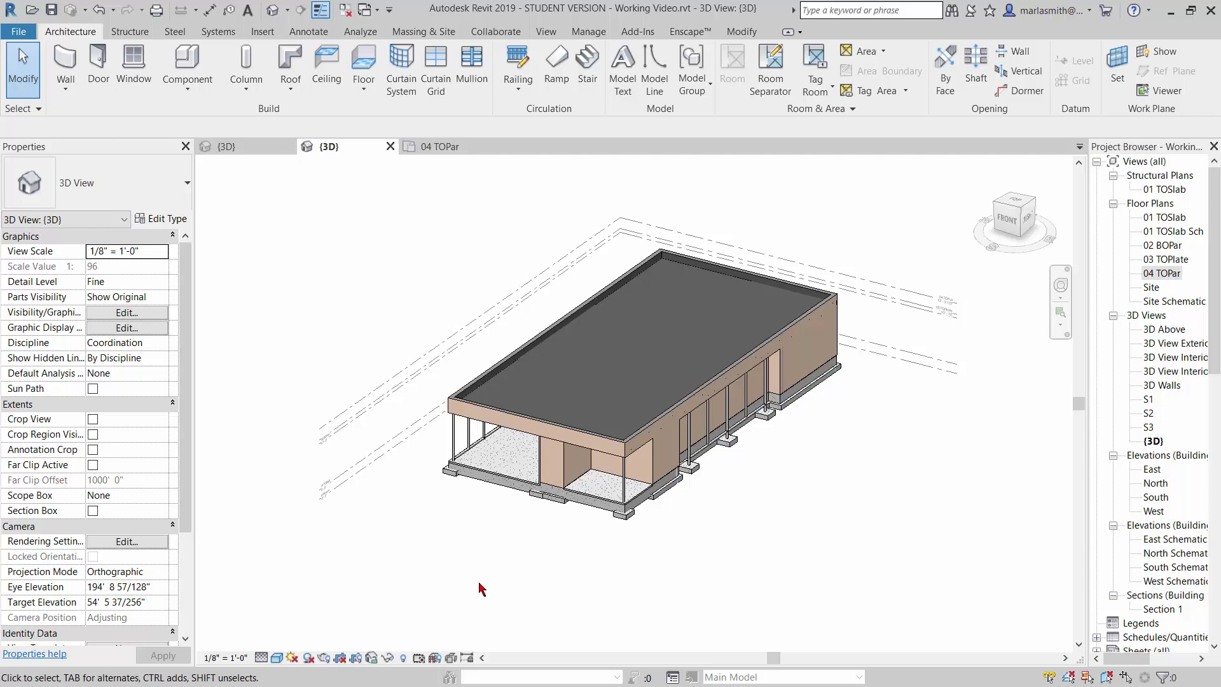
In the 01 TOSlab structural plan, extend the Section 1 line across the building to just beyond grid 3
{"action": "double_click", "coordinate": [1163, 190]}
{"action": "scroll", "coordinate": [685, 548], "scroll_direction": "down", "scroll_amount": 2}
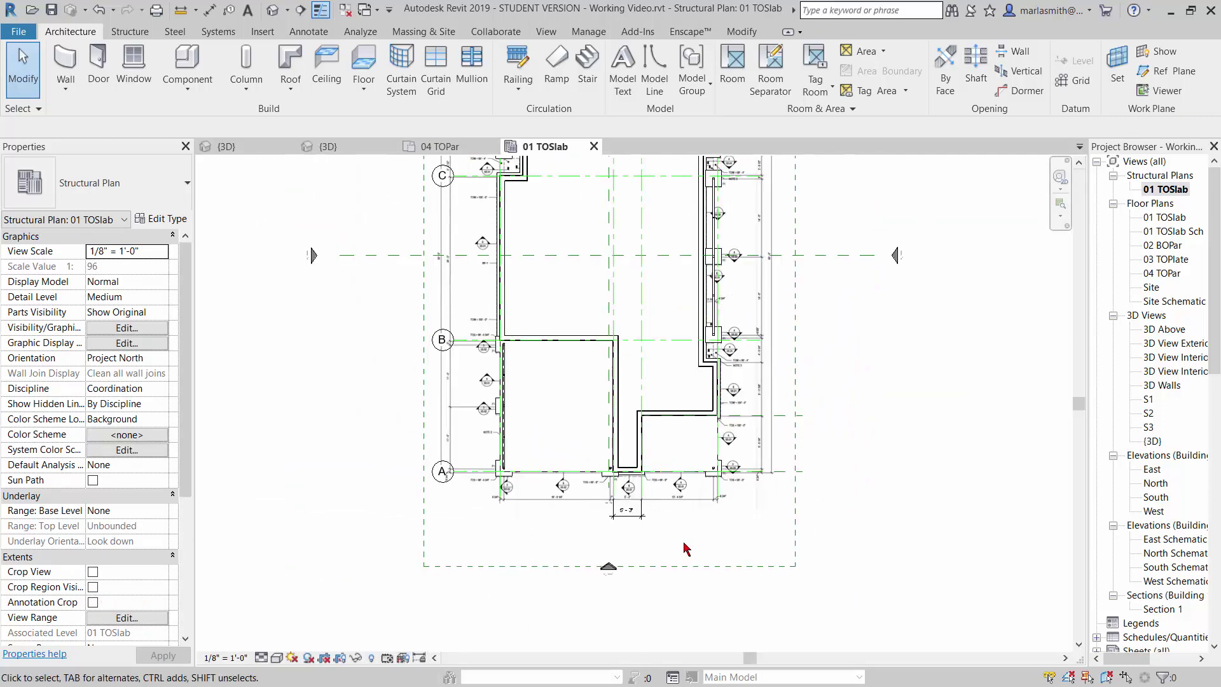
{"action": "scroll", "coordinate": [685, 548], "scroll_direction": "down", "scroll_amount": 2}
{"action": "scroll", "coordinate": [544, 315], "scroll_direction": "up", "scroll_amount": 4}
{"action": "left_click", "coordinate": [591, 305]}
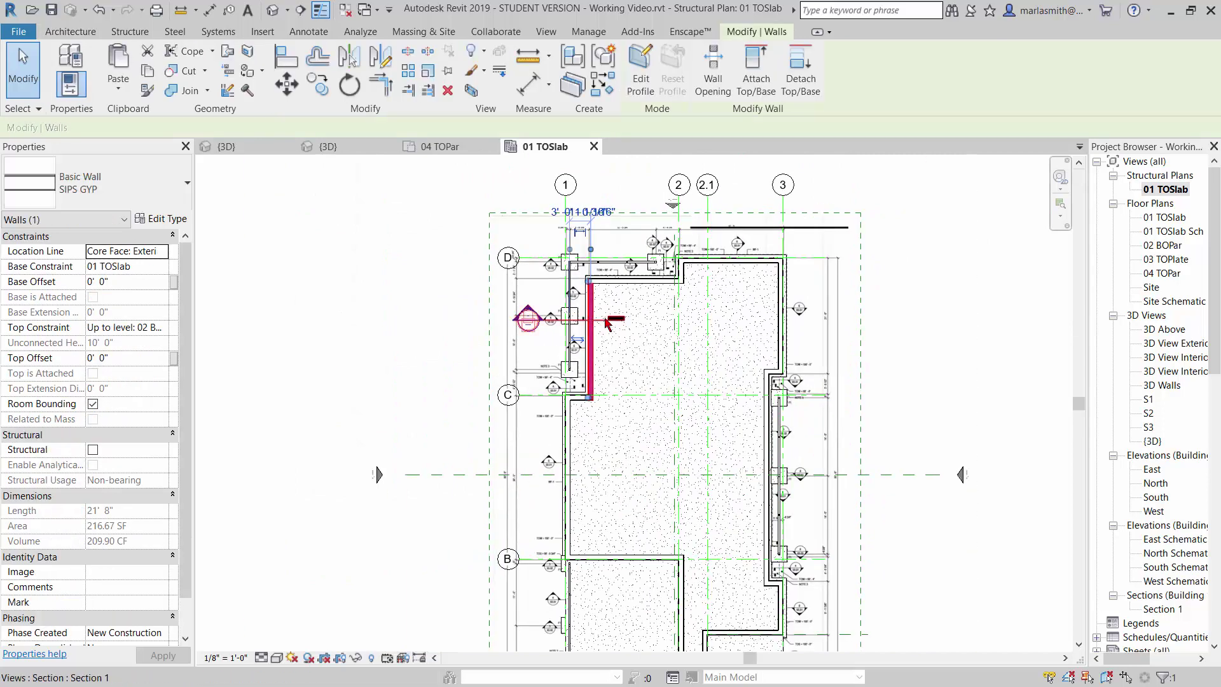
{"action": "left_click", "coordinate": [427, 330]}
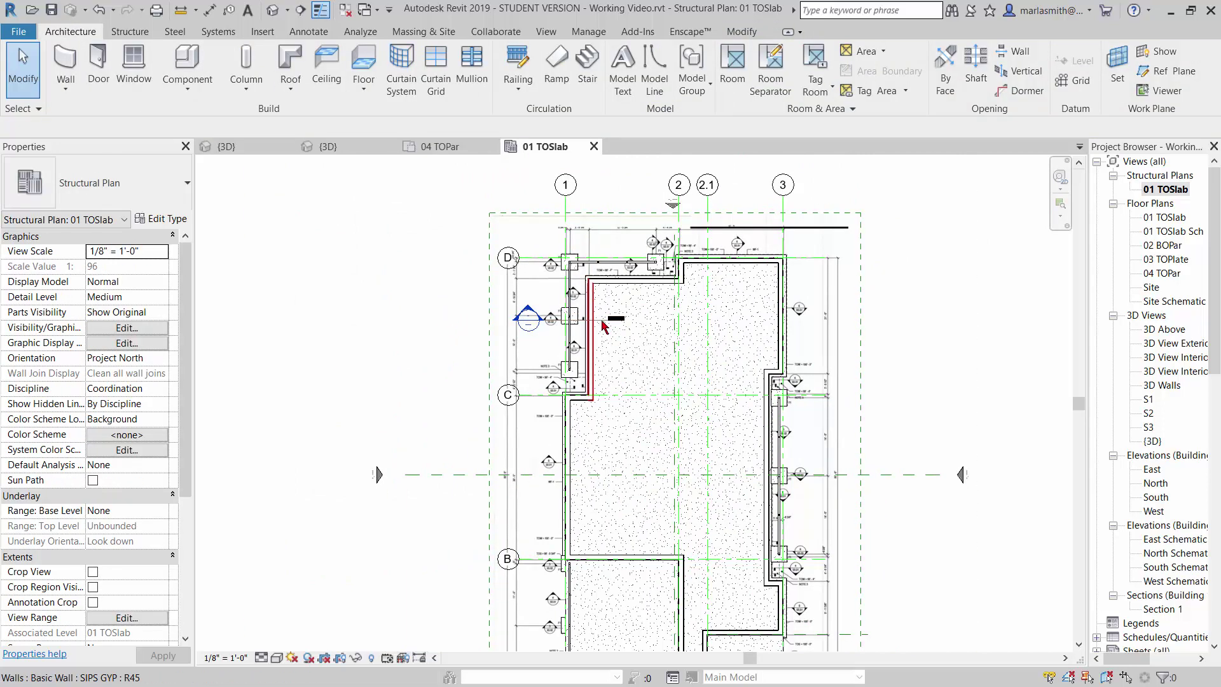
{"action": "scroll", "coordinate": [603, 323], "scroll_direction": "up", "scroll_amount": 3}
{"action": "left_click", "coordinate": [602, 323]}
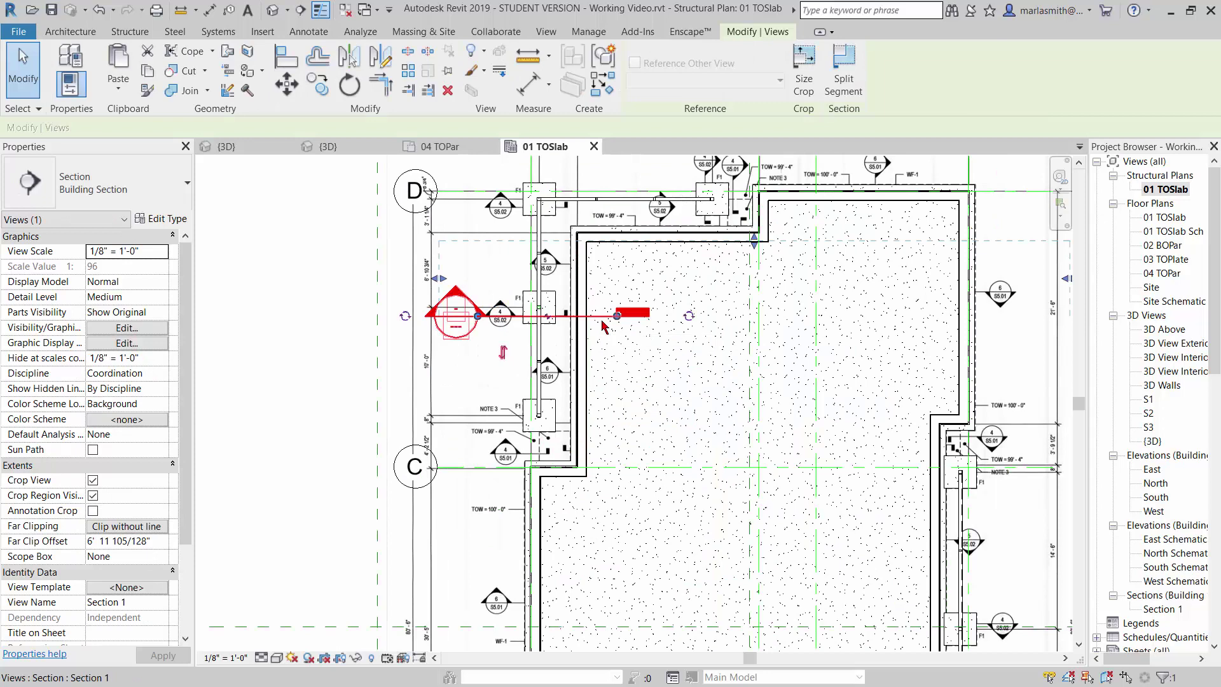
{"action": "scroll", "coordinate": [602, 323], "scroll_direction": "down", "scroll_amount": 3}
{"action": "left_click_drag", "start_coordinate": [609, 316], "coordinate": [857, 310]}
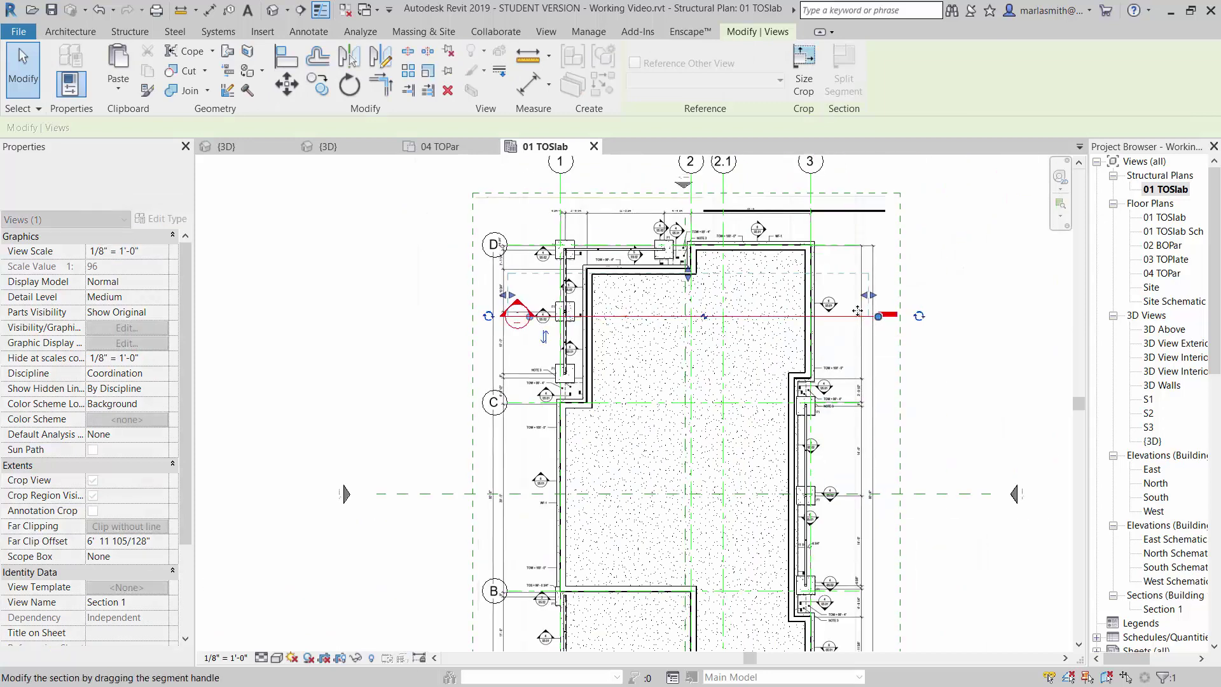
{"action": "key", "text": "Escape"}
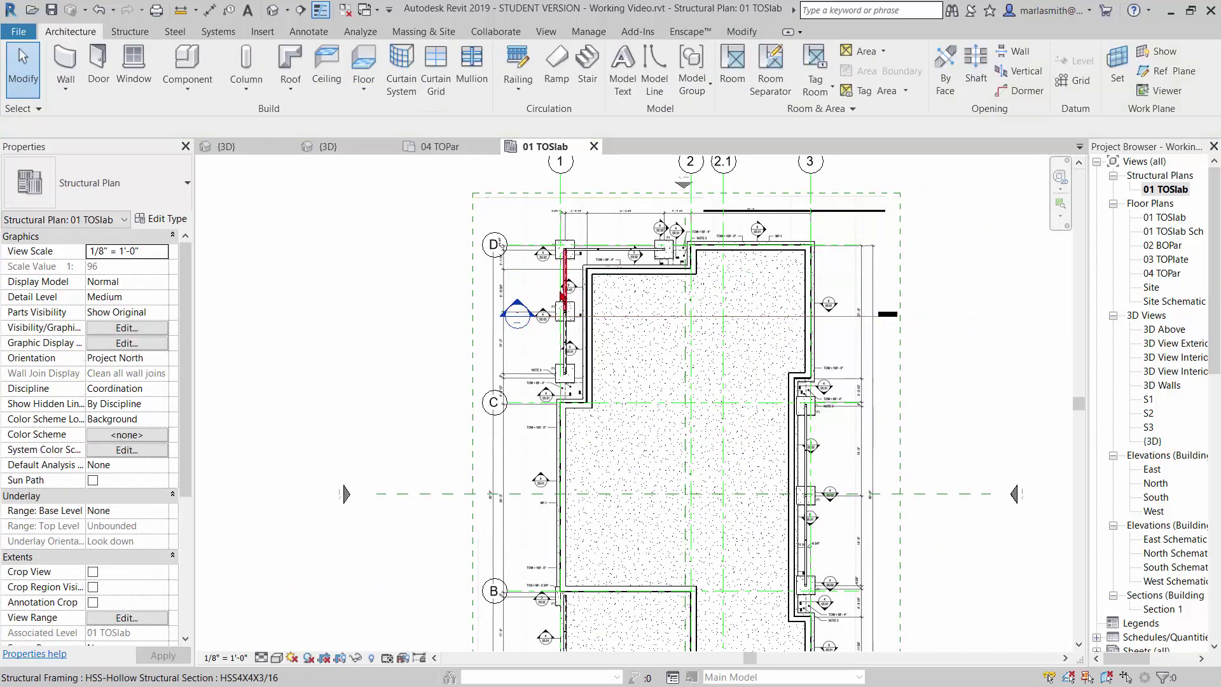
Open the Section 1 view and compare the roof edge at grid 1 with thin lines off and on
{"action": "double_click", "coordinate": [520, 307]}
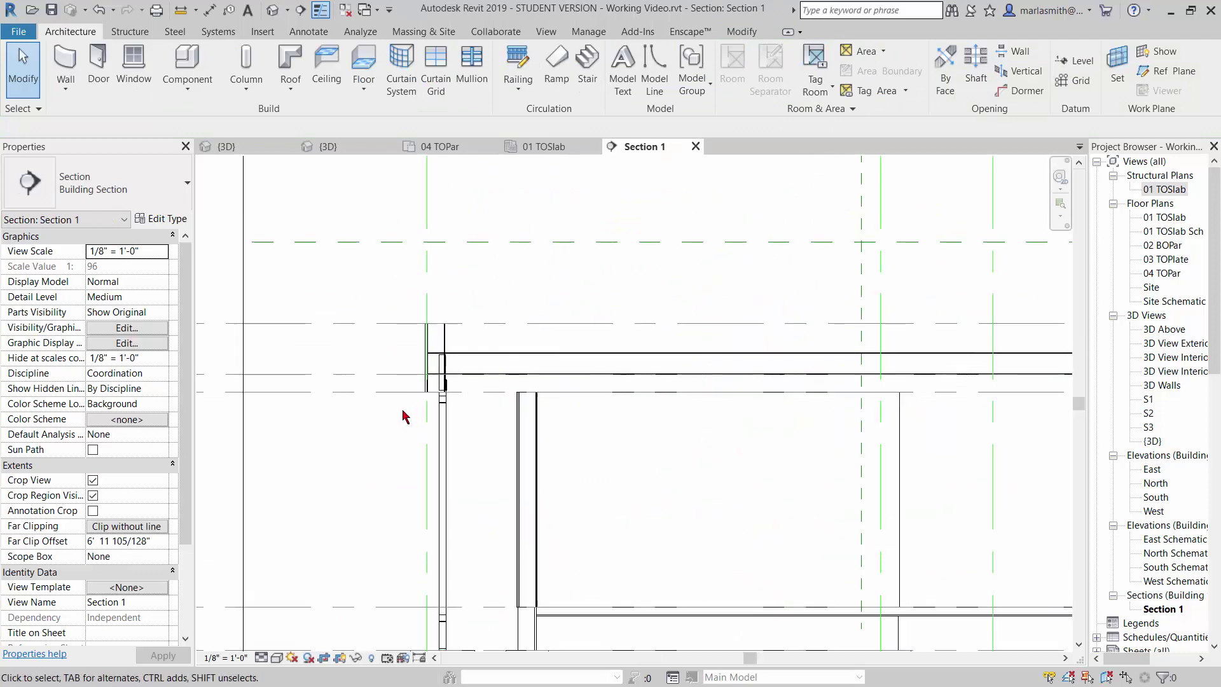
{"action": "scroll", "coordinate": [441, 399], "scroll_direction": "up", "scroll_amount": 3}
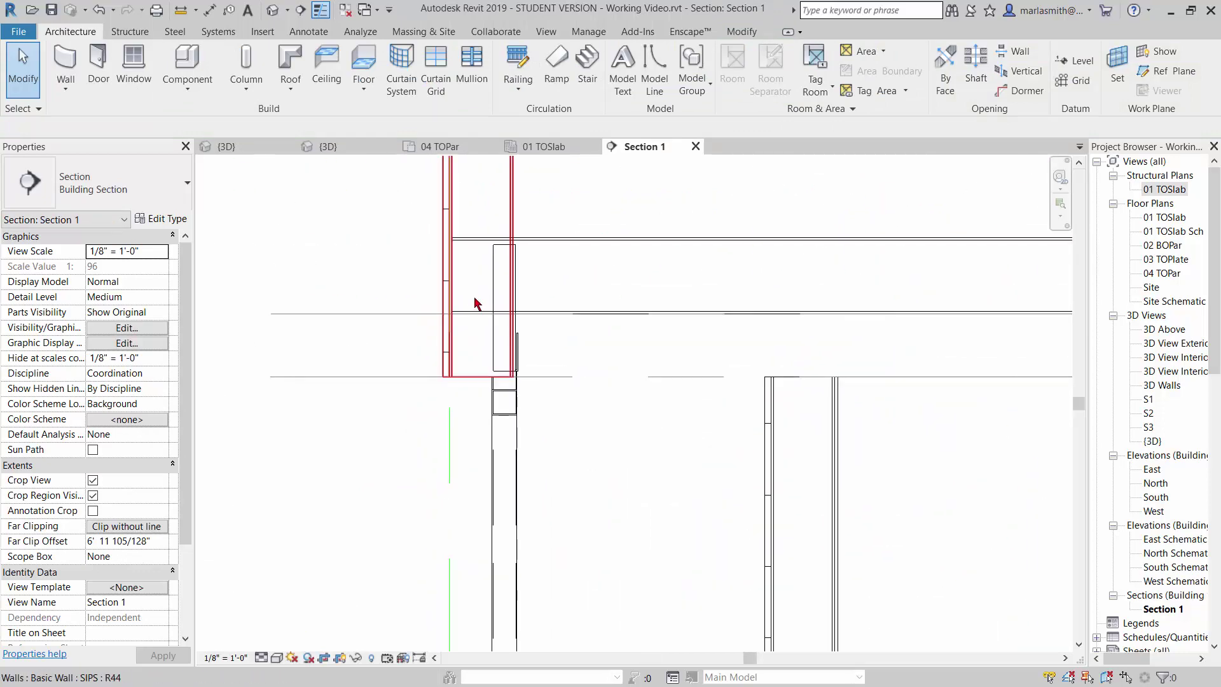
{"action": "scroll", "coordinate": [471, 321], "scroll_direction": "up", "scroll_amount": 3}
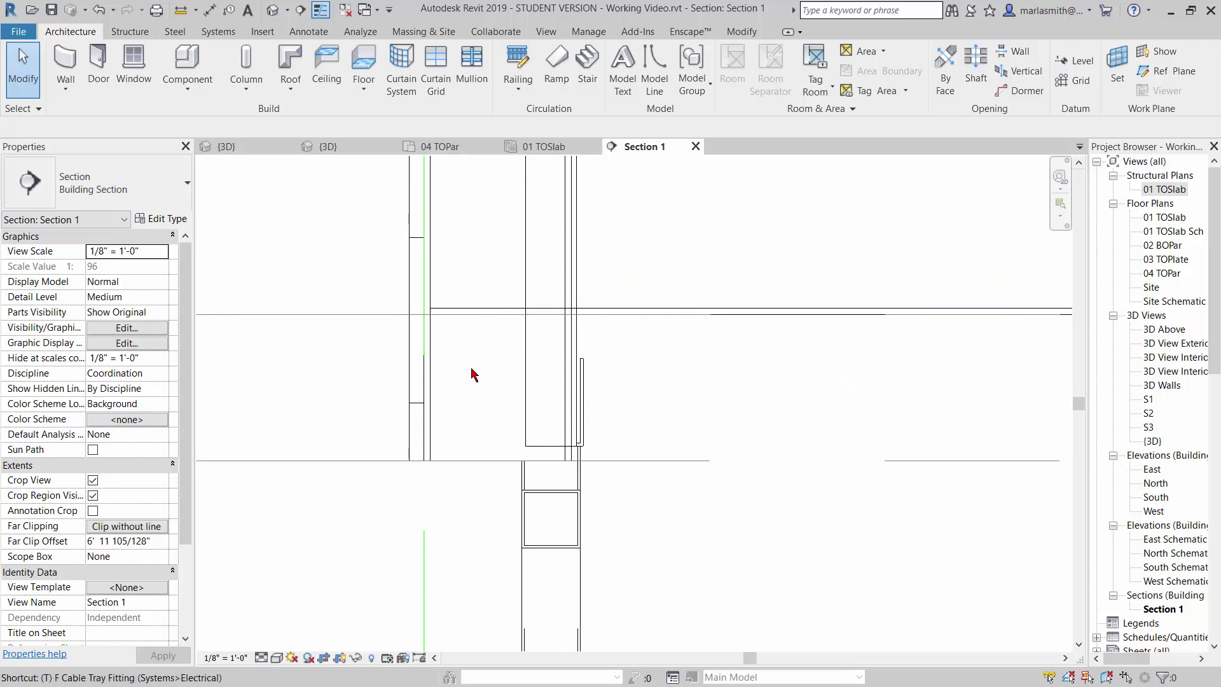
{"action": "key", "text": "t"}
{"action": "key", "text": "l"}
{"action": "key", "text": "t"}
{"action": "key", "text": "l"}
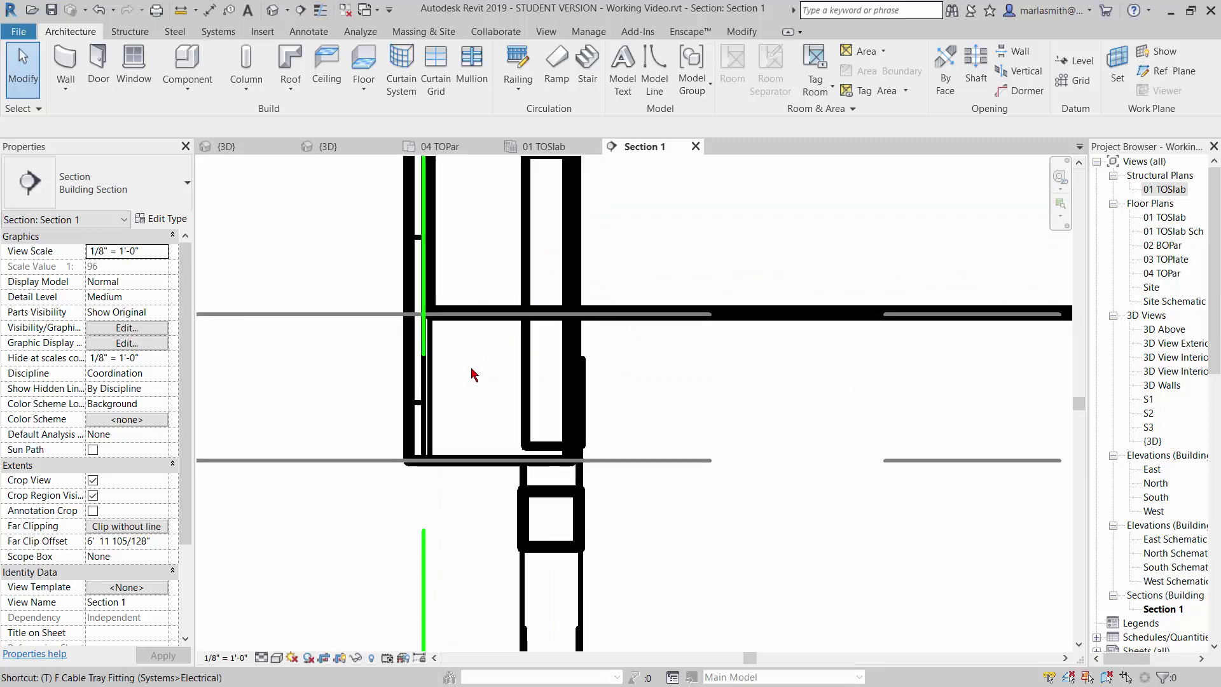
Select the SIPS roof and examine how its edge meets the parapet wall, the column and the 03 TOPlate level
{"action": "left_click", "coordinate": [466, 312]}
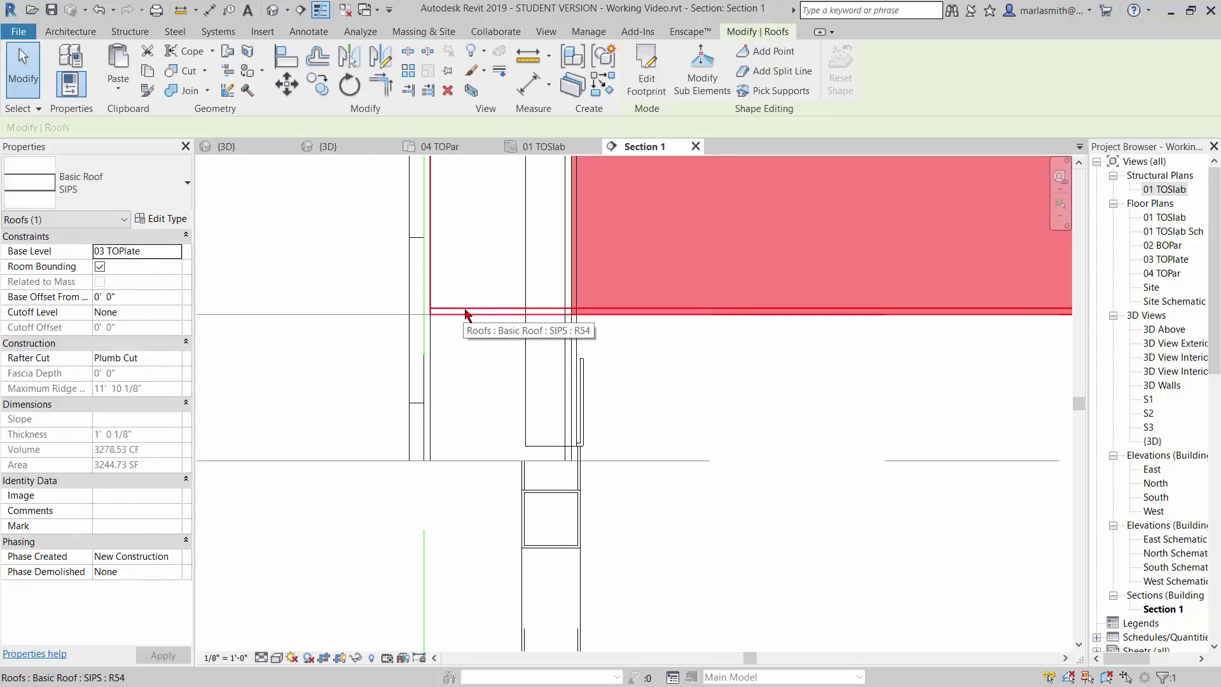
{"action": "scroll", "coordinate": [515, 361], "scroll_direction": "down", "scroll_amount": 2}
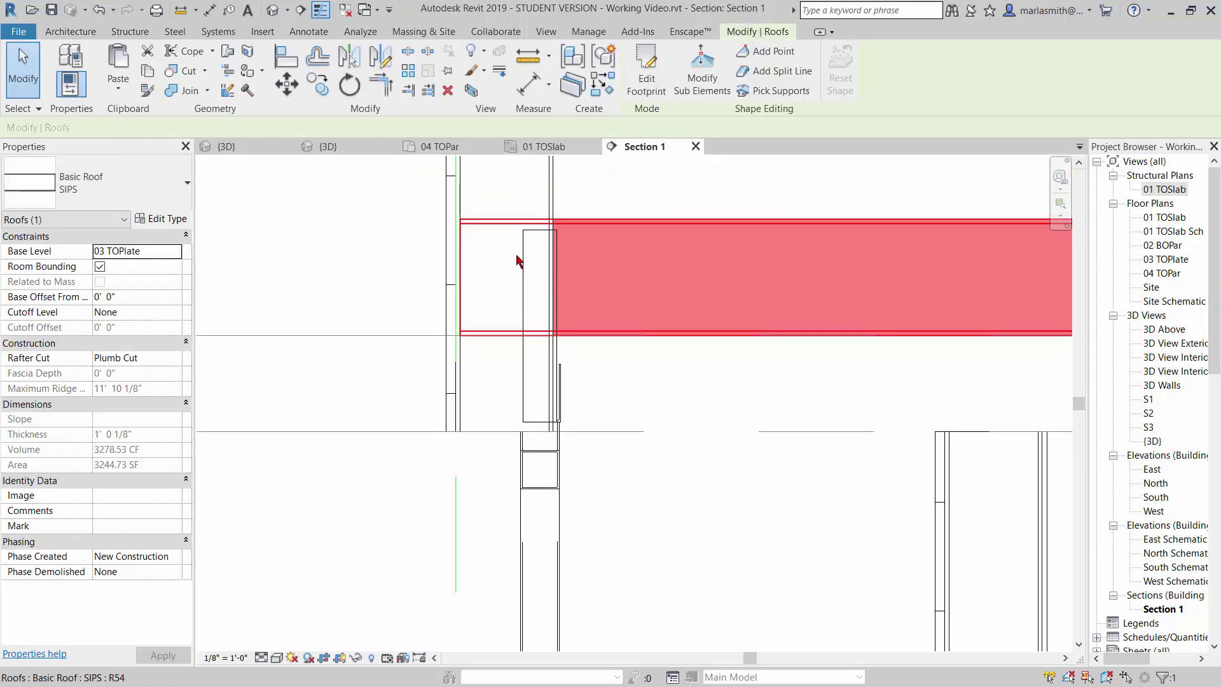
{"action": "scroll", "coordinate": [595, 368], "scroll_direction": "down", "scroll_amount": 2}
{"action": "scroll", "coordinate": [595, 369], "scroll_direction": "down", "scroll_amount": 3}
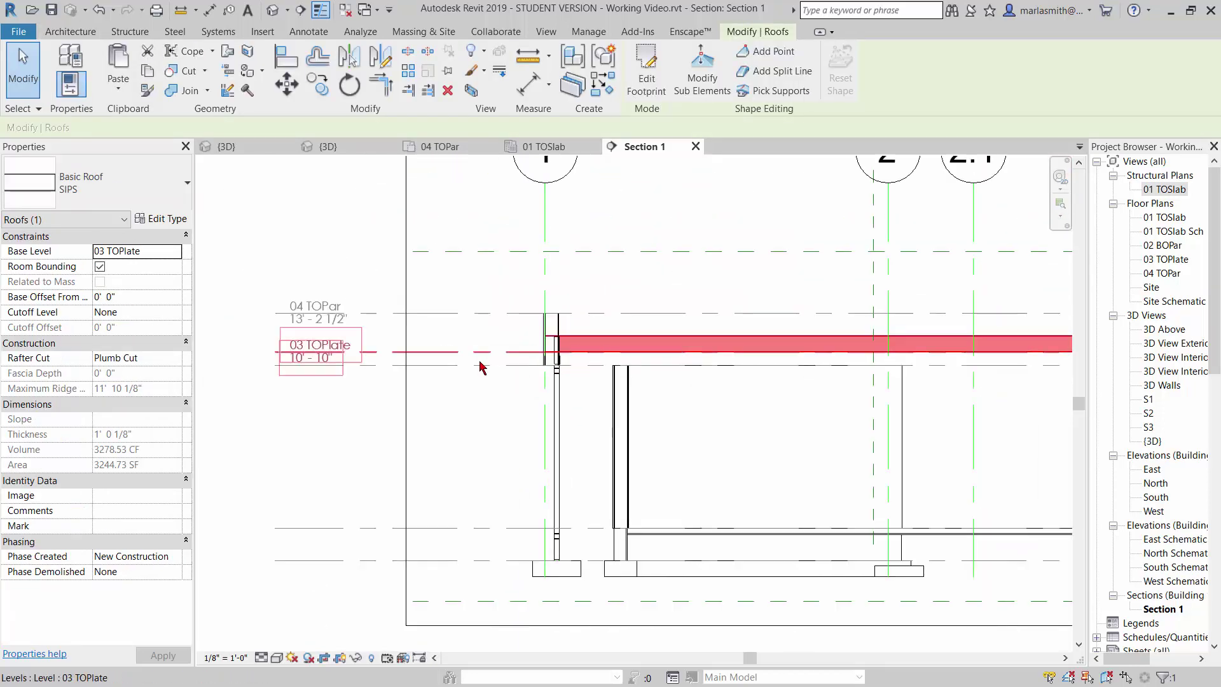
{"action": "scroll", "coordinate": [510, 356], "scroll_direction": "up", "scroll_amount": 2}
{"action": "scroll", "coordinate": [598, 347], "scroll_direction": "up", "scroll_amount": 4}
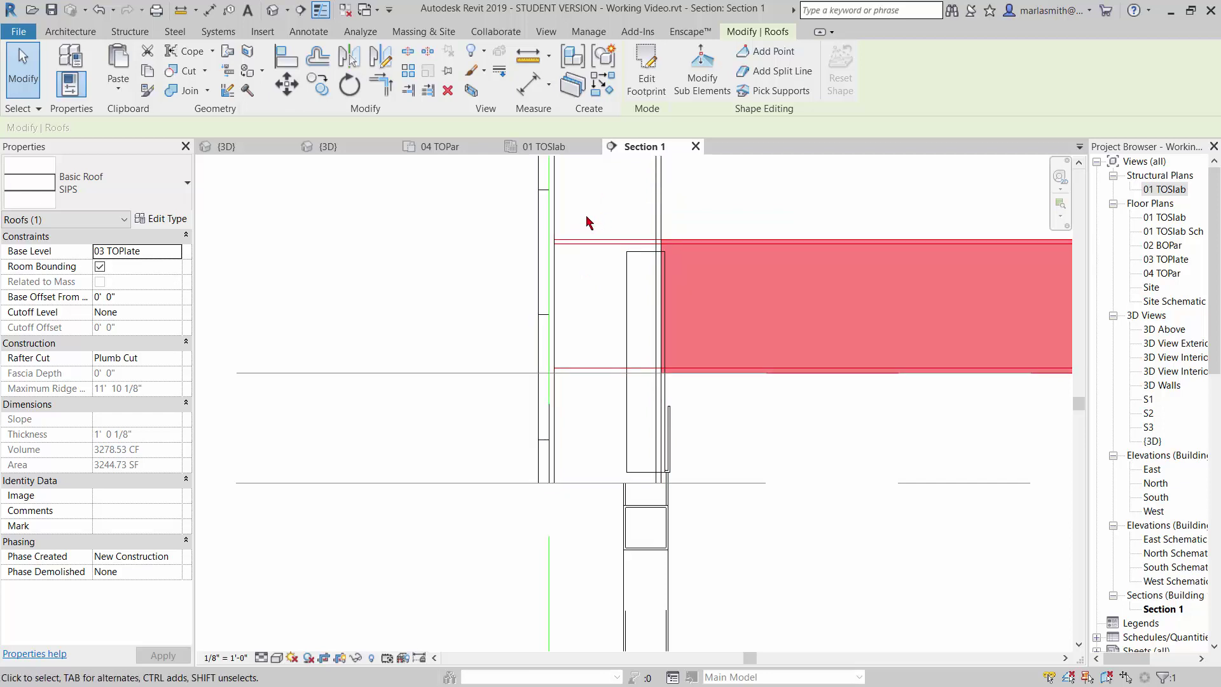
{"action": "scroll", "coordinate": [586, 219], "scroll_direction": "down", "scroll_amount": 5}
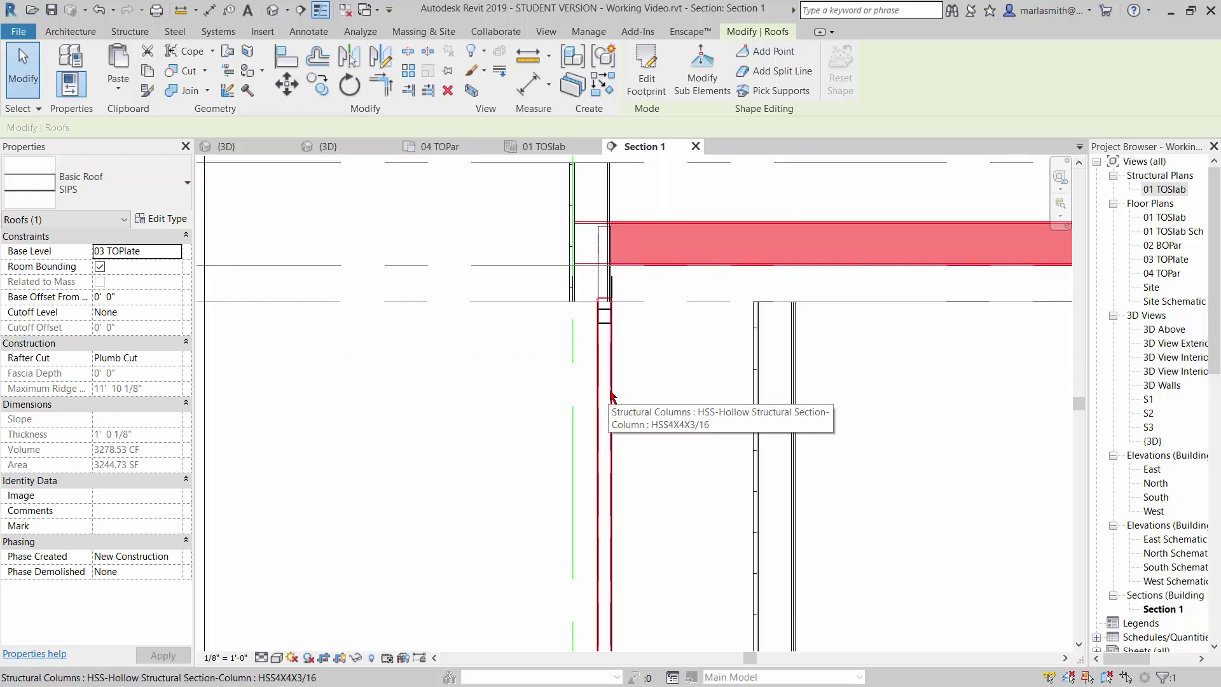